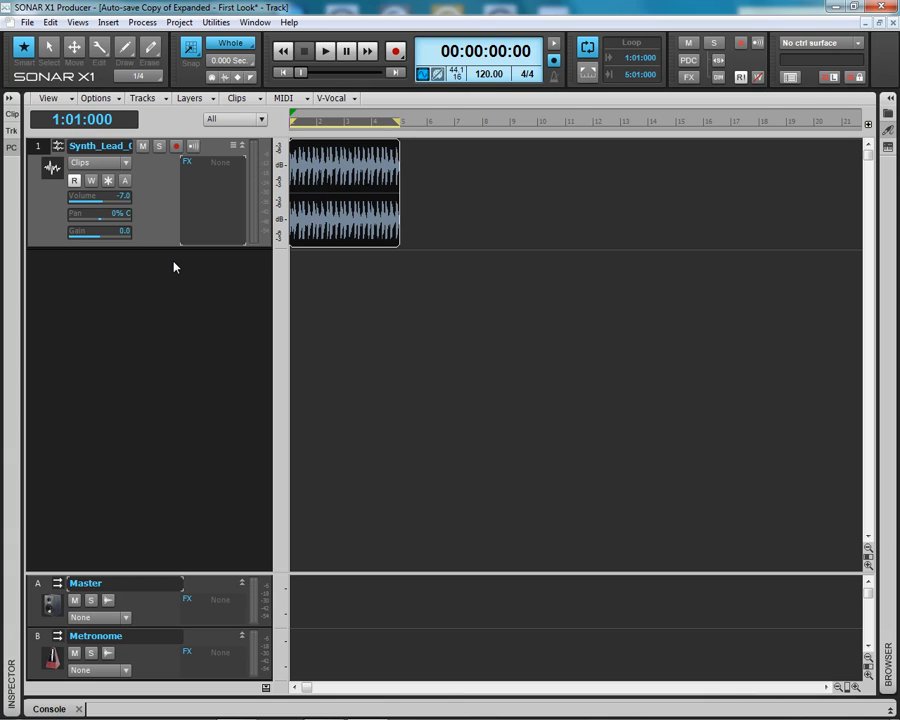
Insert an empty FX Chain in the Synth_Lead track's effects bin, keeping its default name.
right_click(201, 178)
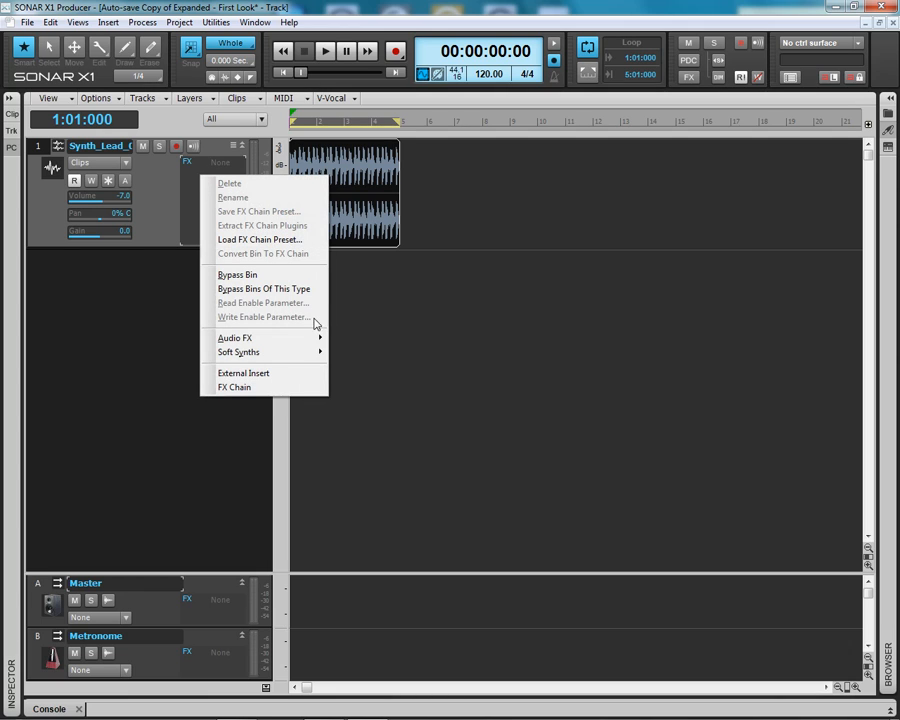
left_click(239, 387)
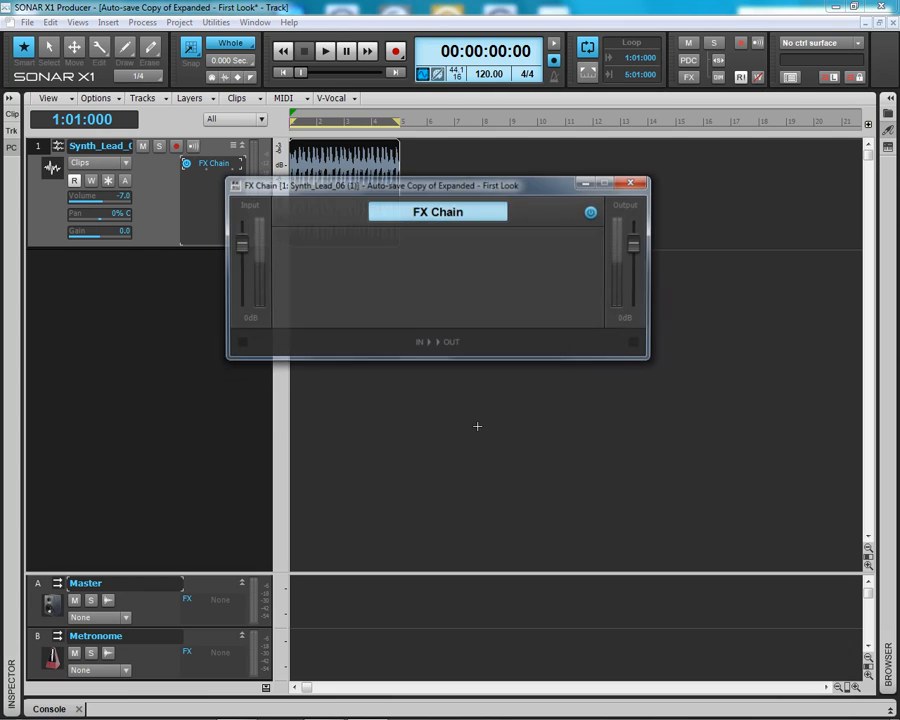
left_click_drag(482, 193, 313, 290)
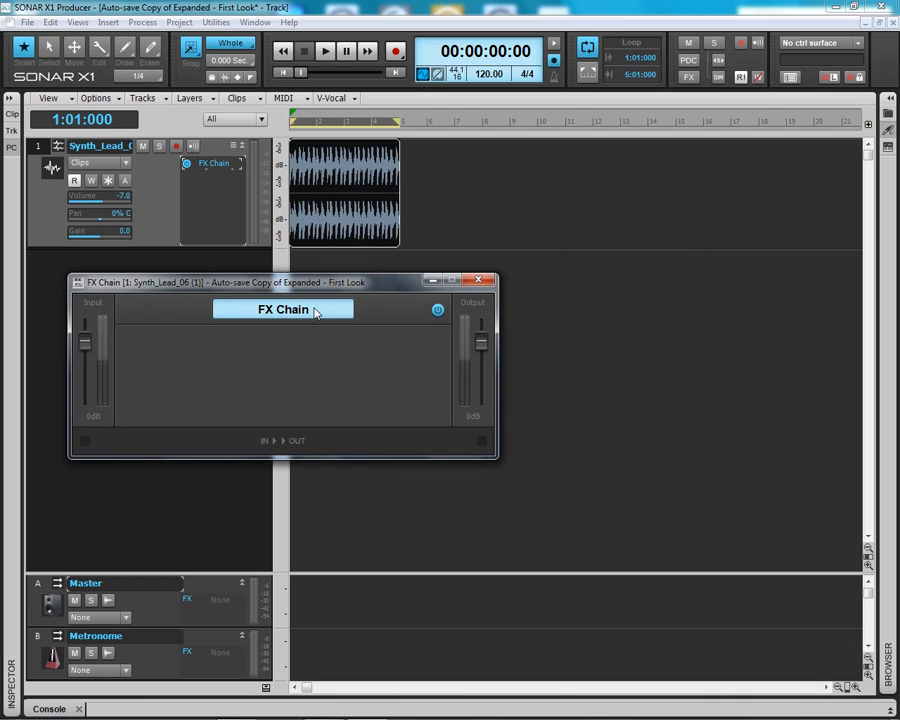
double_click(302, 310)
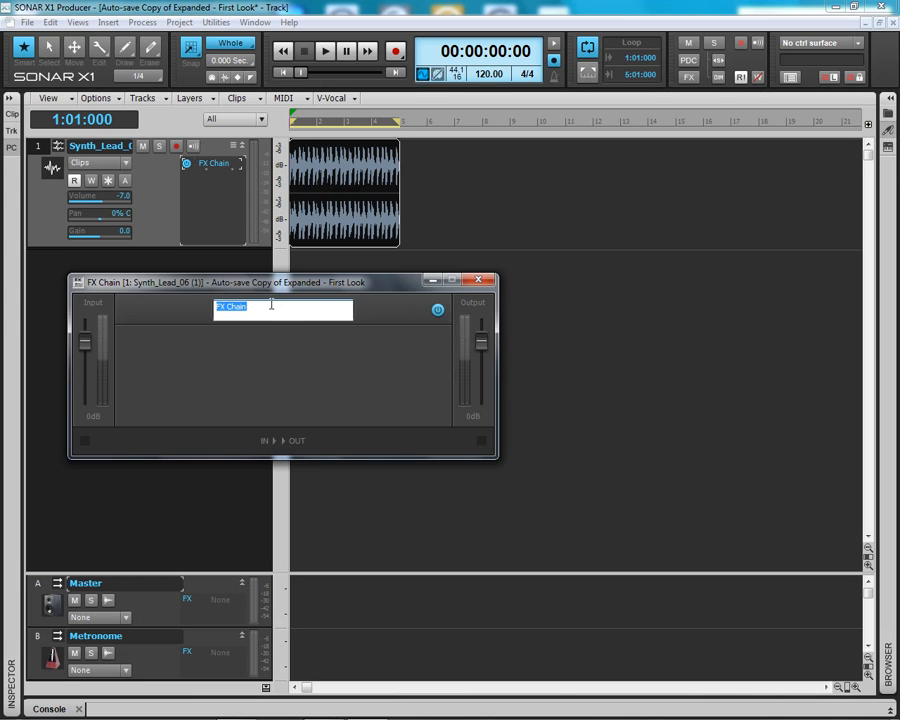
left_click(345, 370)
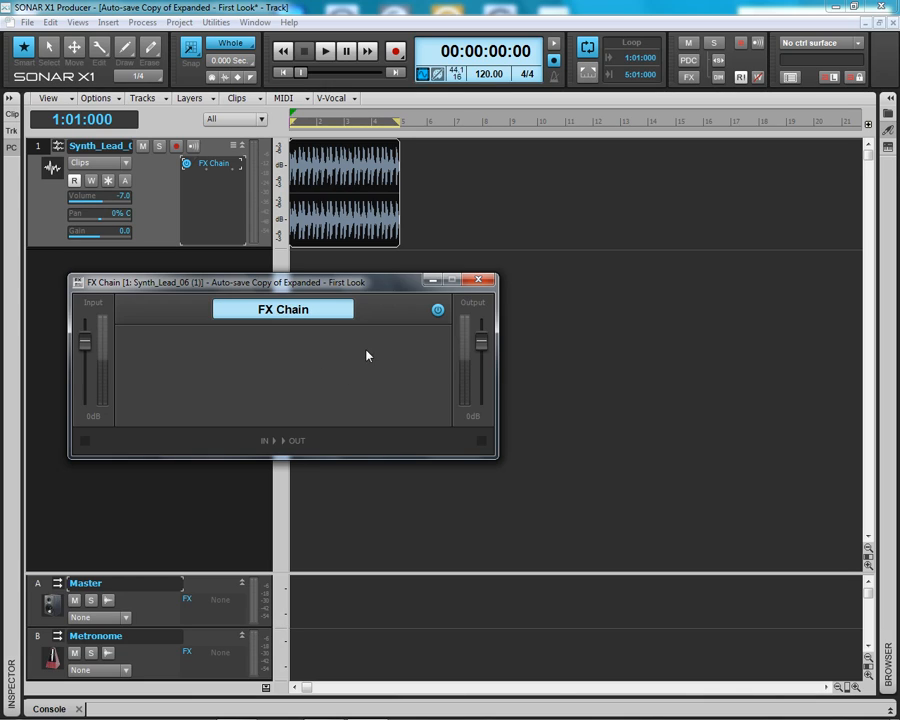
Insert the Cakewalk FxDelay plug-in from the Audio FX browser into the FX Chain.
left_click(890, 99)
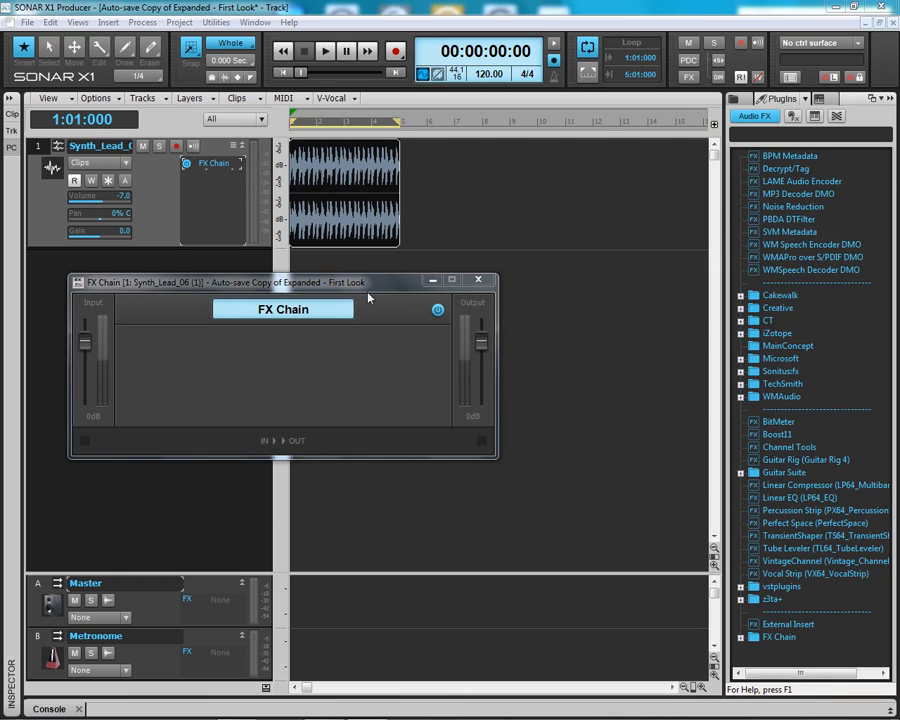
left_click_drag(372, 291, 346, 337)
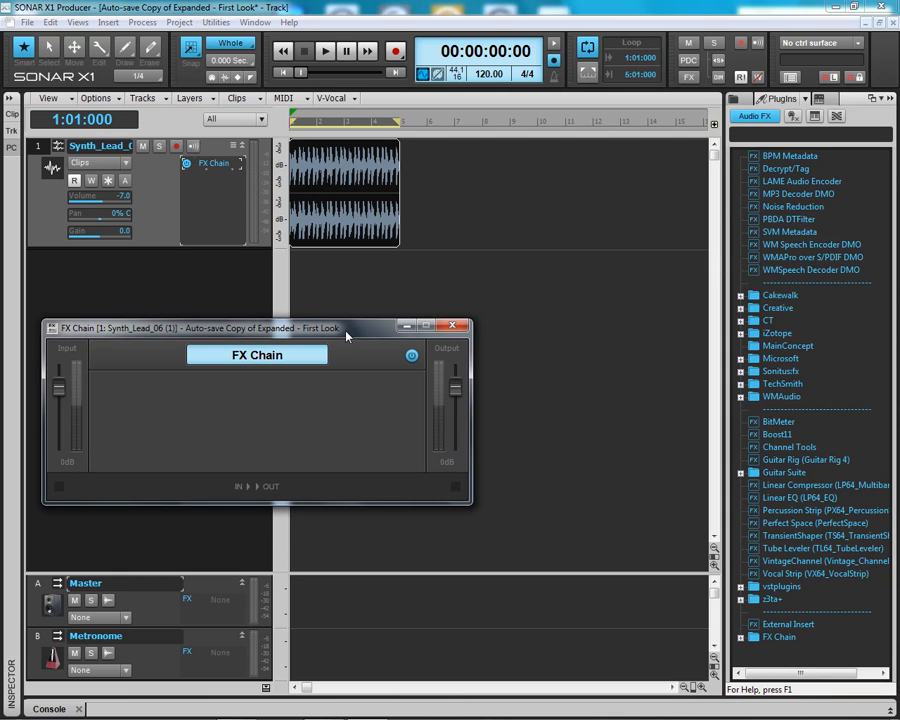
left_click(740, 309)
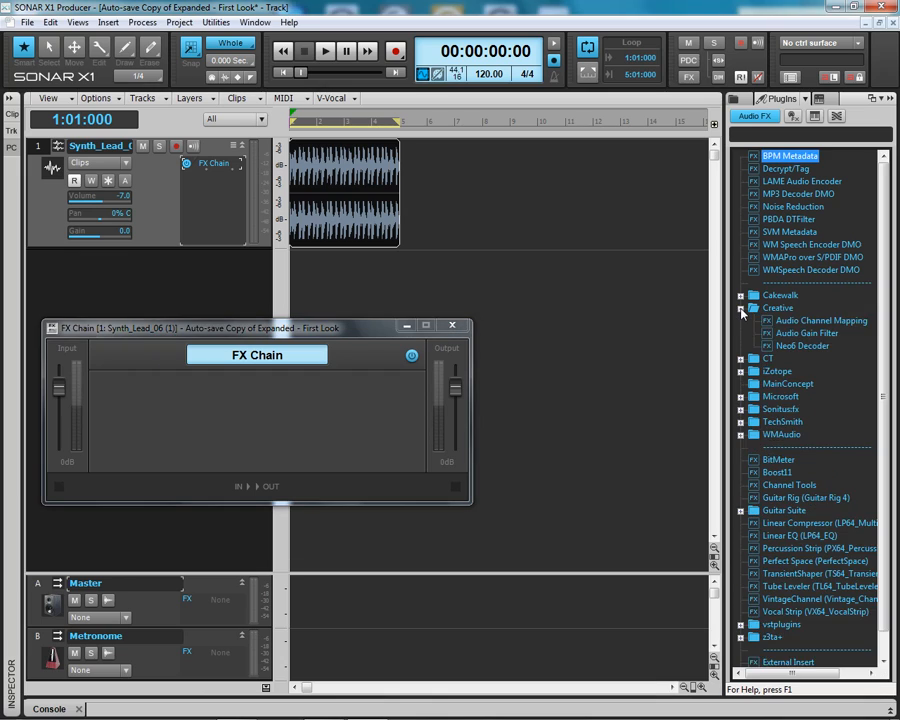
left_click(740, 309)
left_click(740, 296)
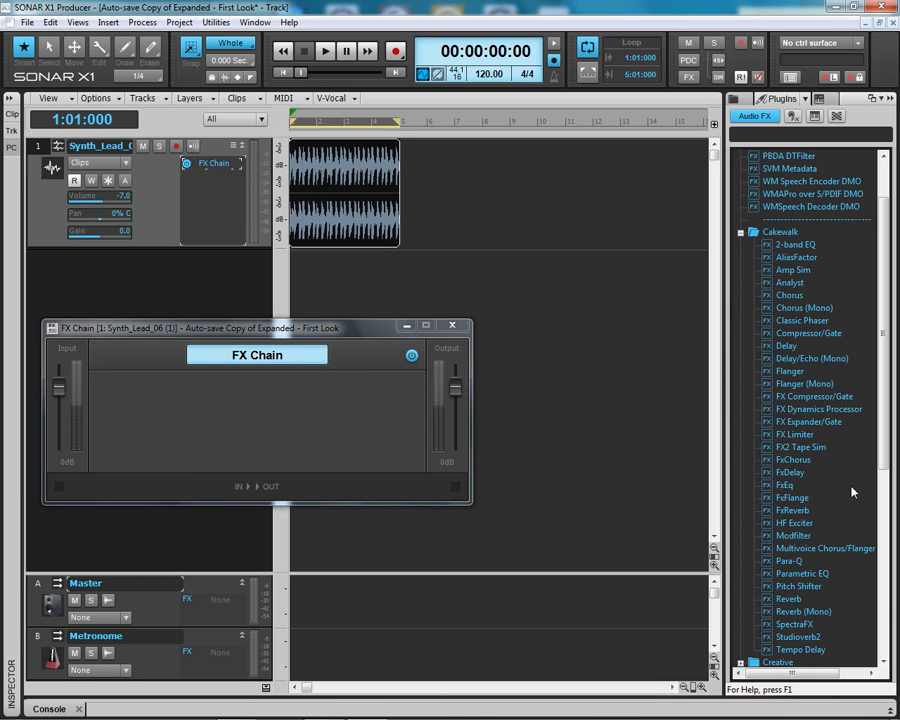
left_click_drag(790, 472, 264, 491)
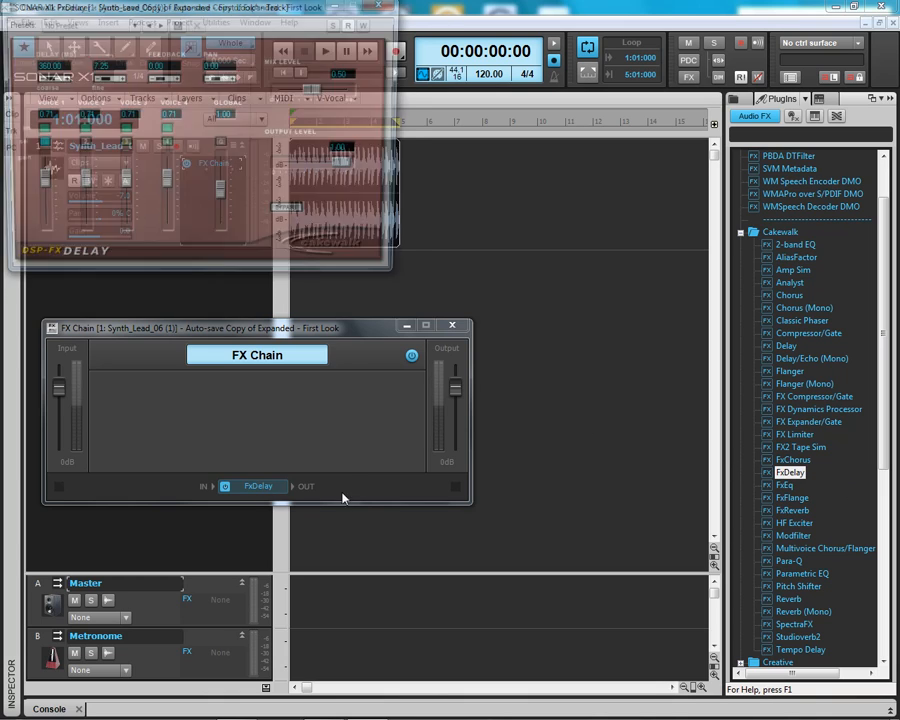
left_click_drag(178, 6, 653, 21)
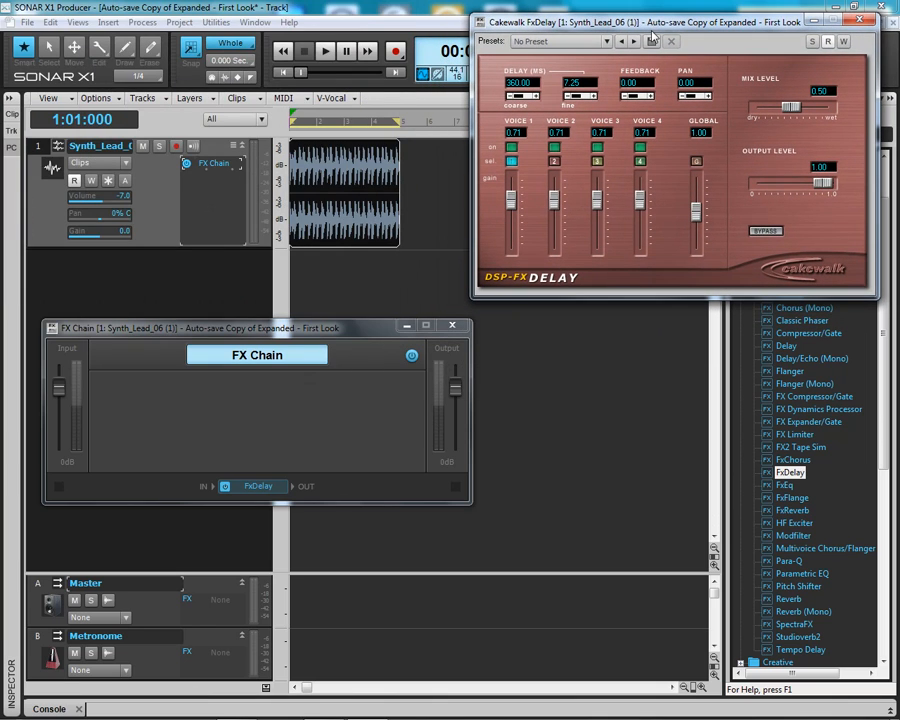
left_click(211, 423)
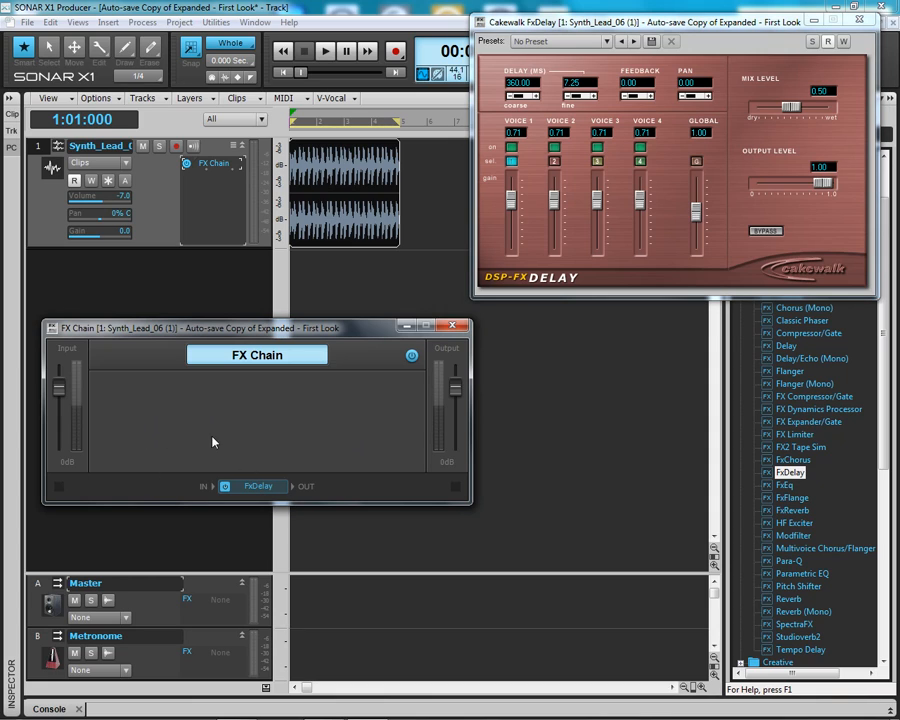
Add a knob at position 1 of the FX Chain with FxDelay's Mix parameter as its destination.
right_click(129, 437)
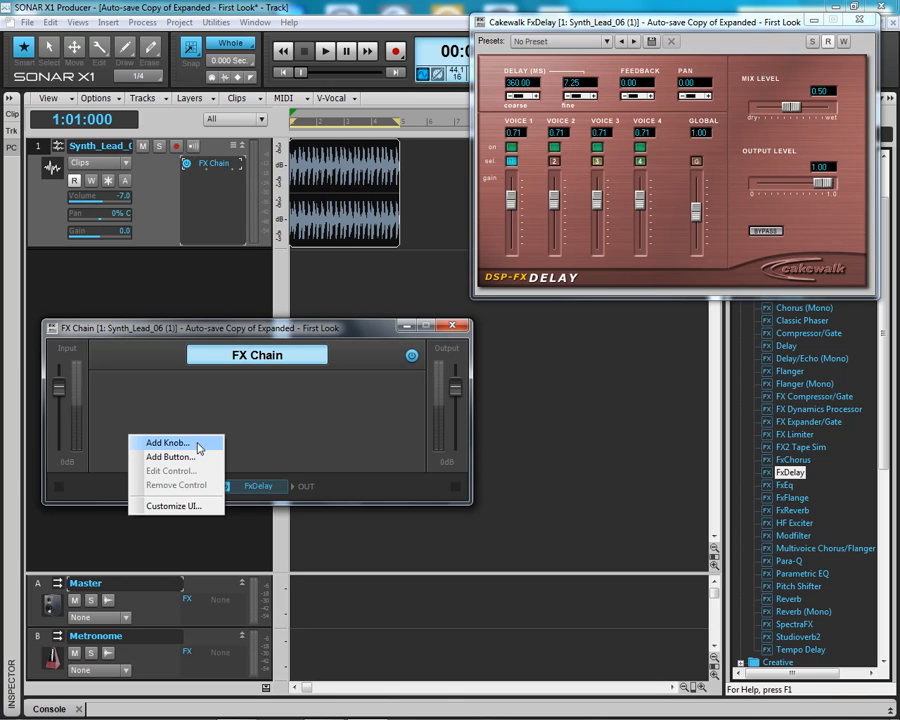
left_click(190, 443)
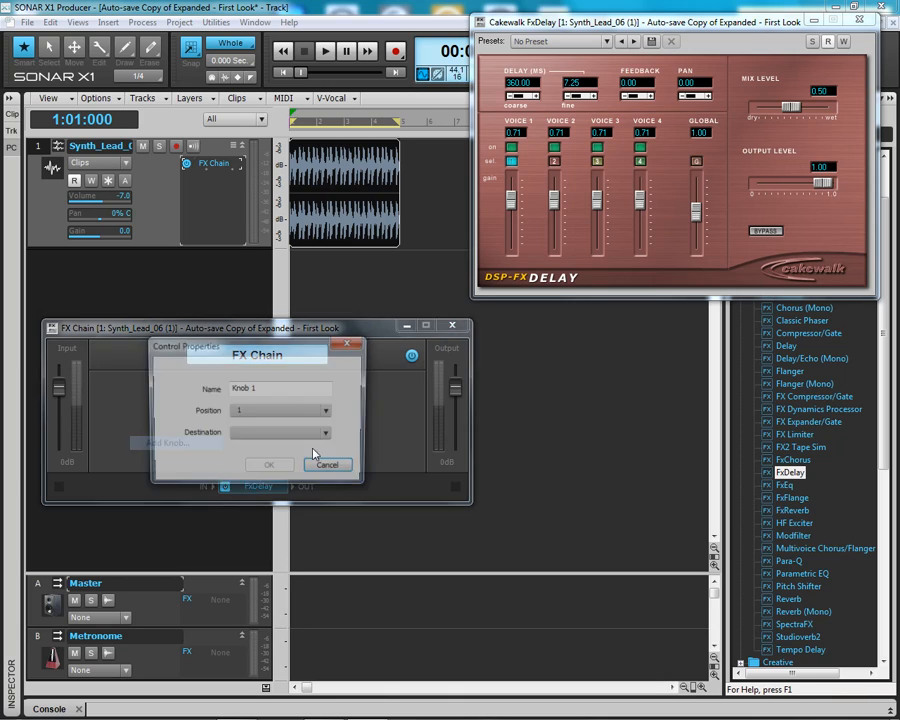
double_click(268, 388)
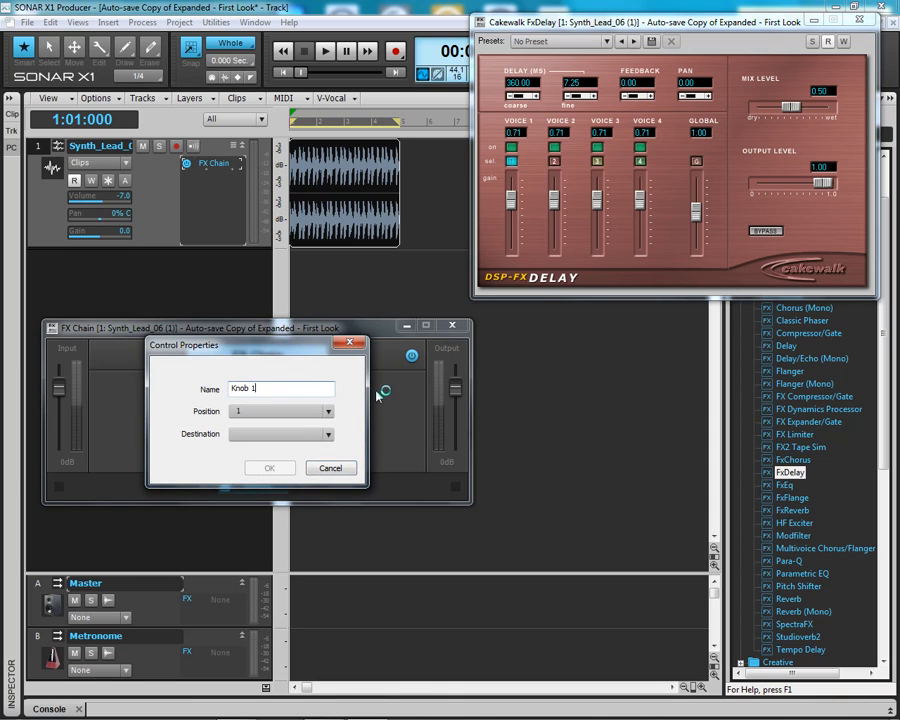
left_click(243, 413)
left_click(275, 352)
left_click_drag(275, 352, 645, 360)
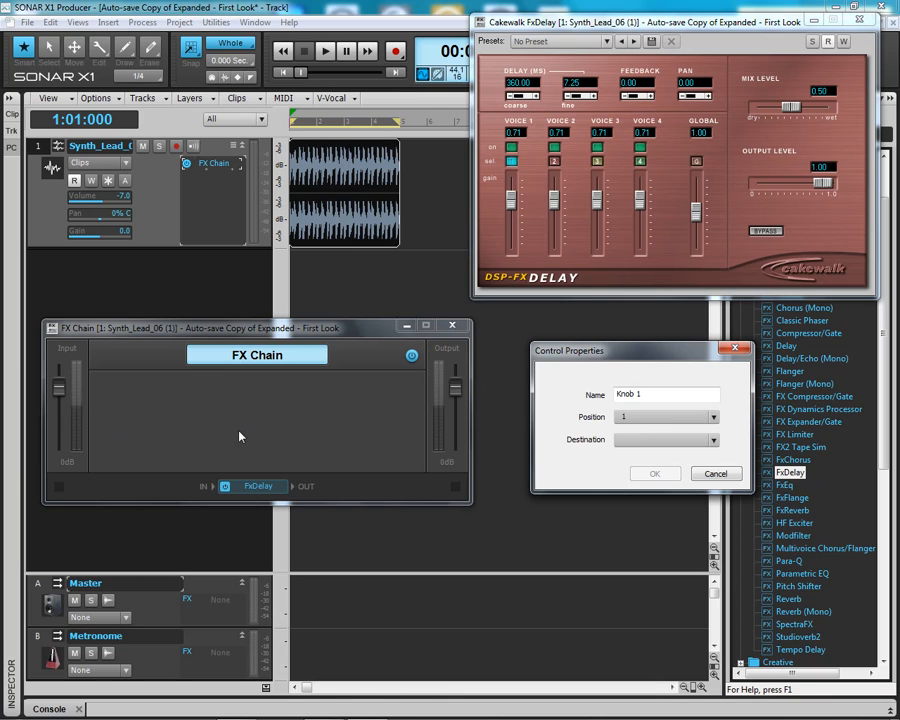
left_click(706, 439)
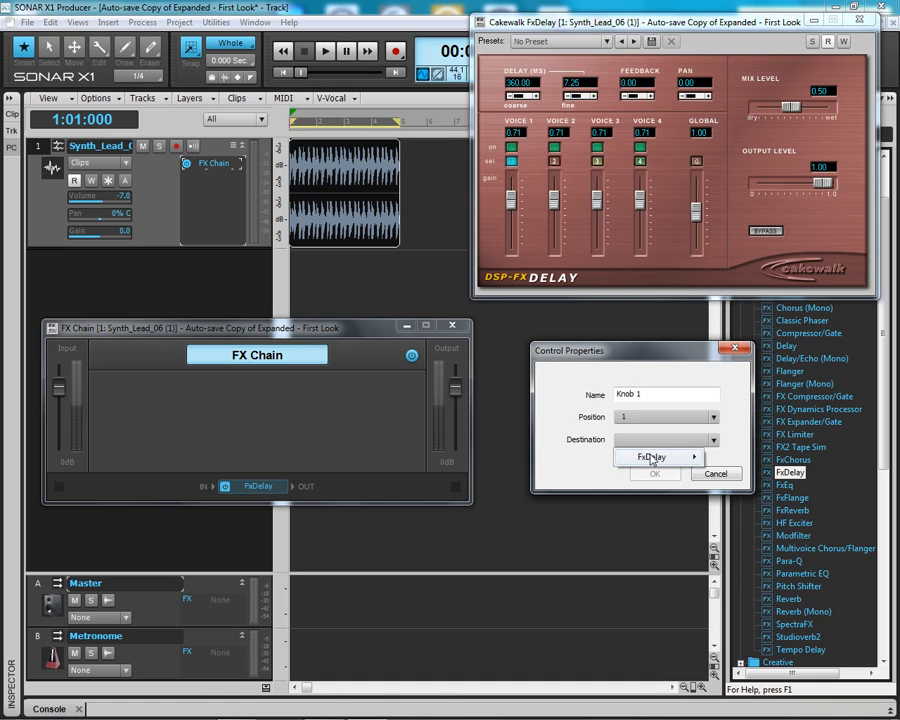
mouse_move(650, 464)
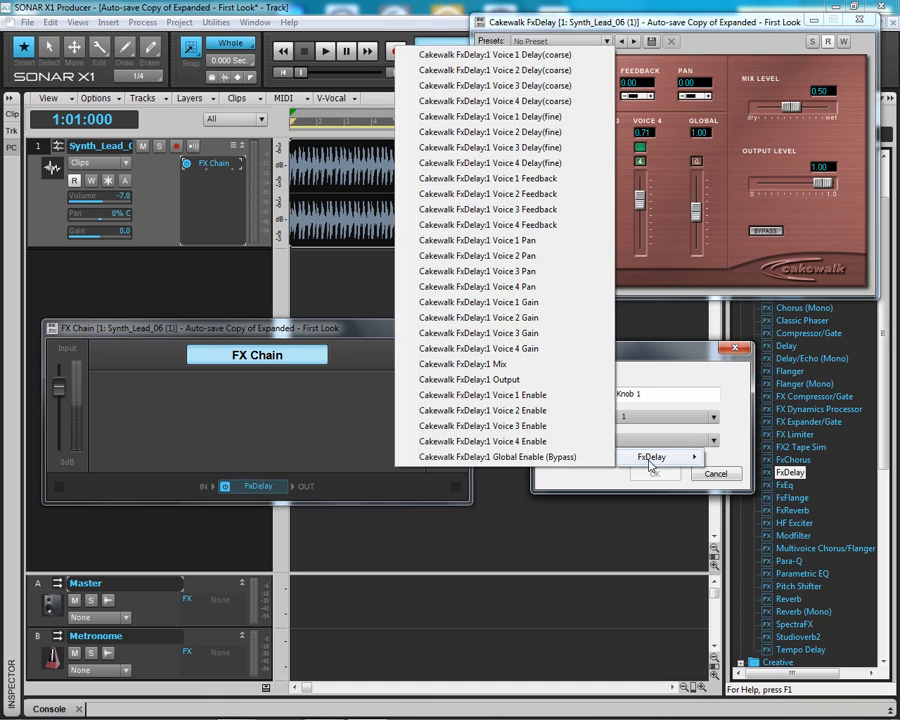
left_click_drag(668, 351, 275, 328)
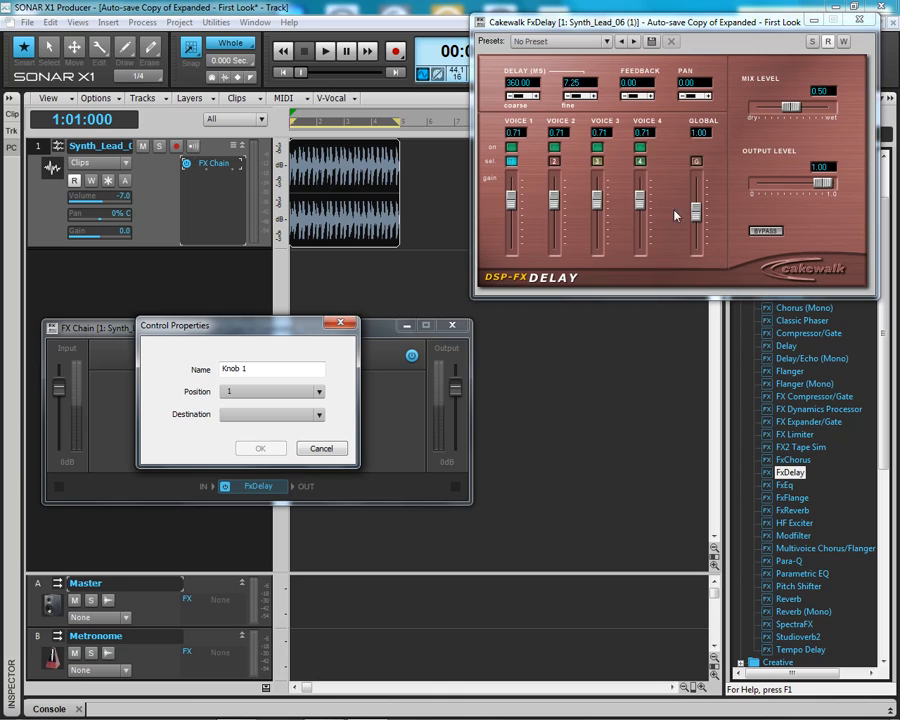
left_click(320, 418)
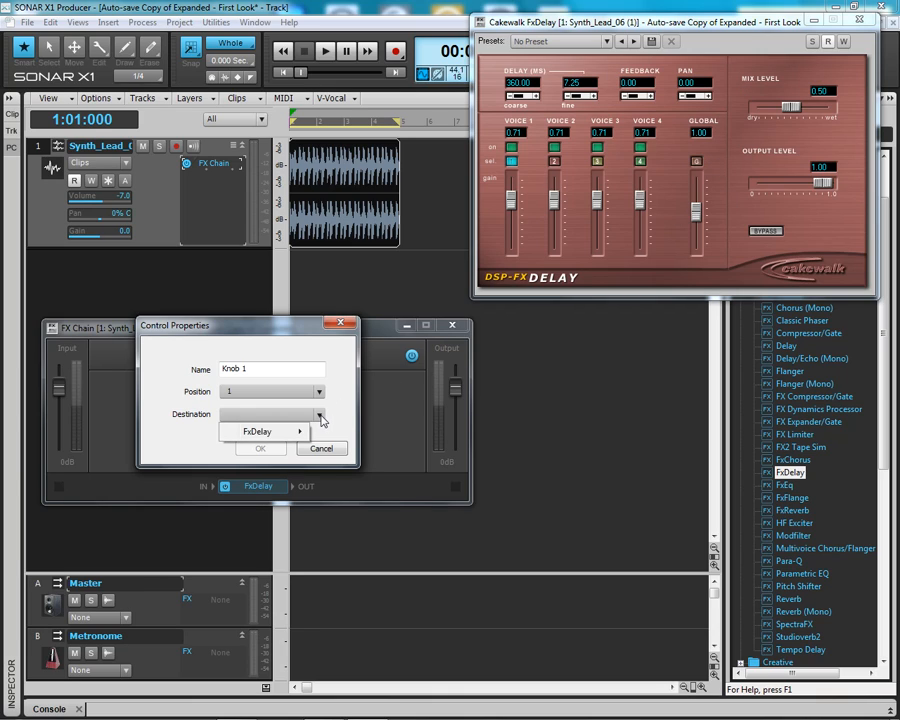
mouse_move(285, 437)
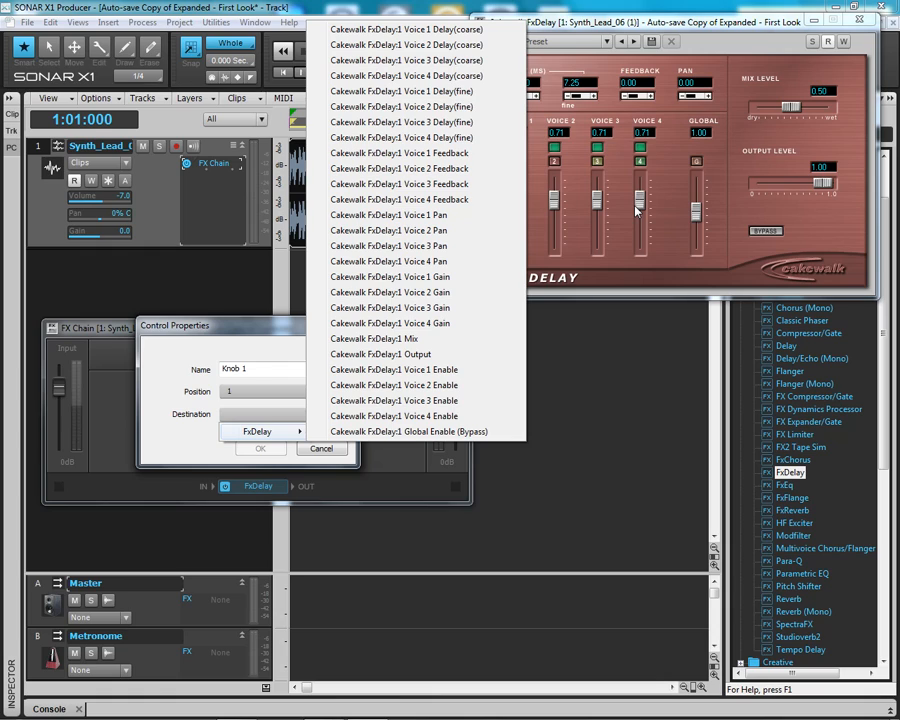
left_click(453, 344)
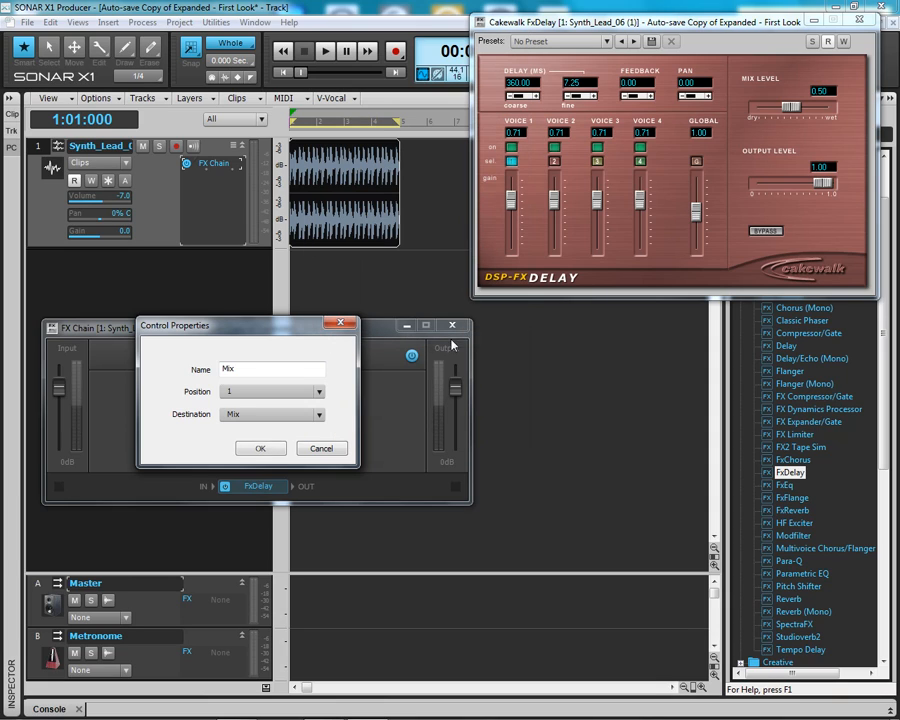
left_click(261, 449)
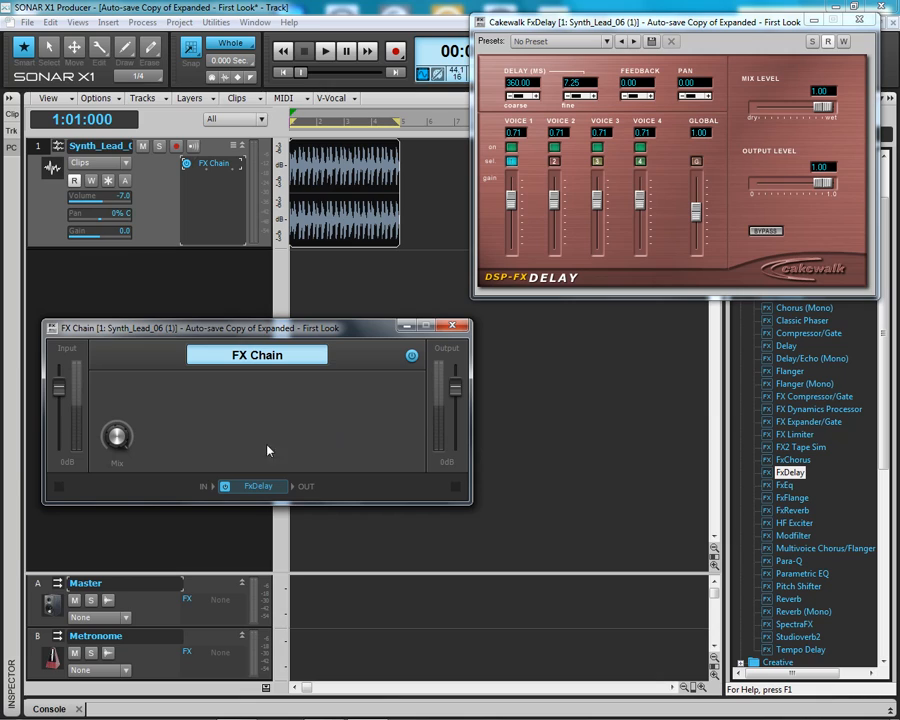
Turn the FX Chain's Mix knob down to 0% and close the FxDelay window.
mouse_move(126, 443)
left_mouse_down()
mouse_move(124, 470)
mouse_move(125, 412)
mouse_move(125, 468)
left_mouse_up()
left_click(859, 22)
left_click_drag(387, 341, 525, 317)
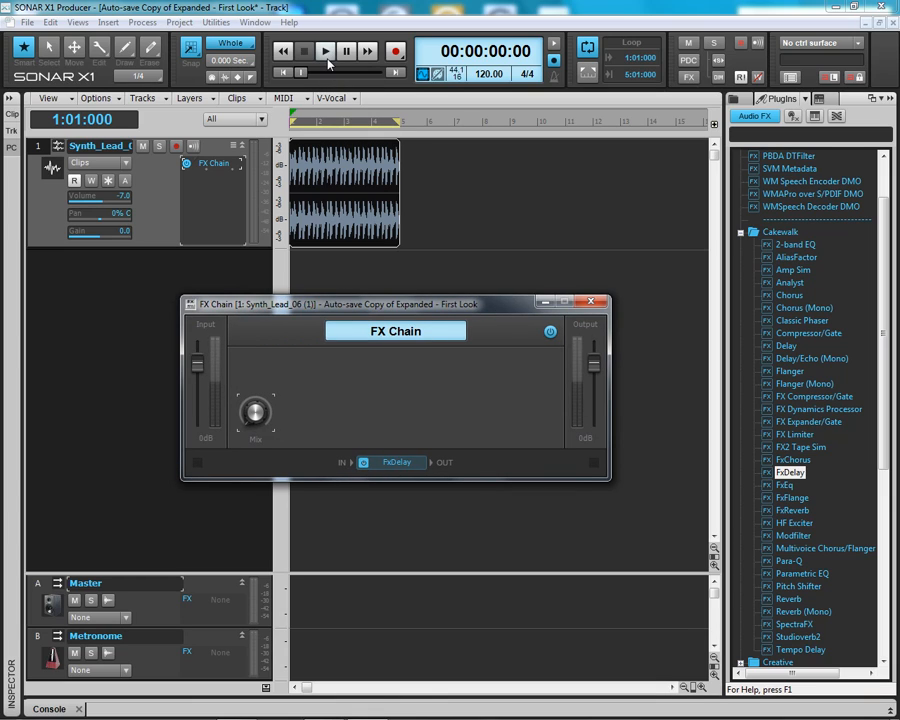
Play the synth clip while turning up the FX Chain's Mix knob, and stop playback.
left_click(327, 56)
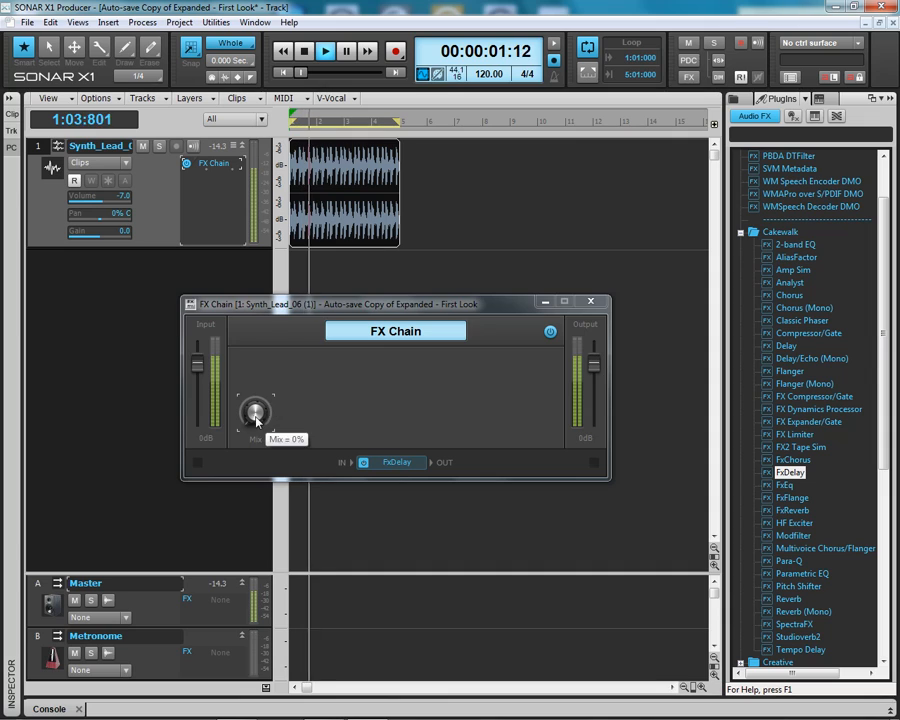
left_click_drag(256, 421, 256, 390)
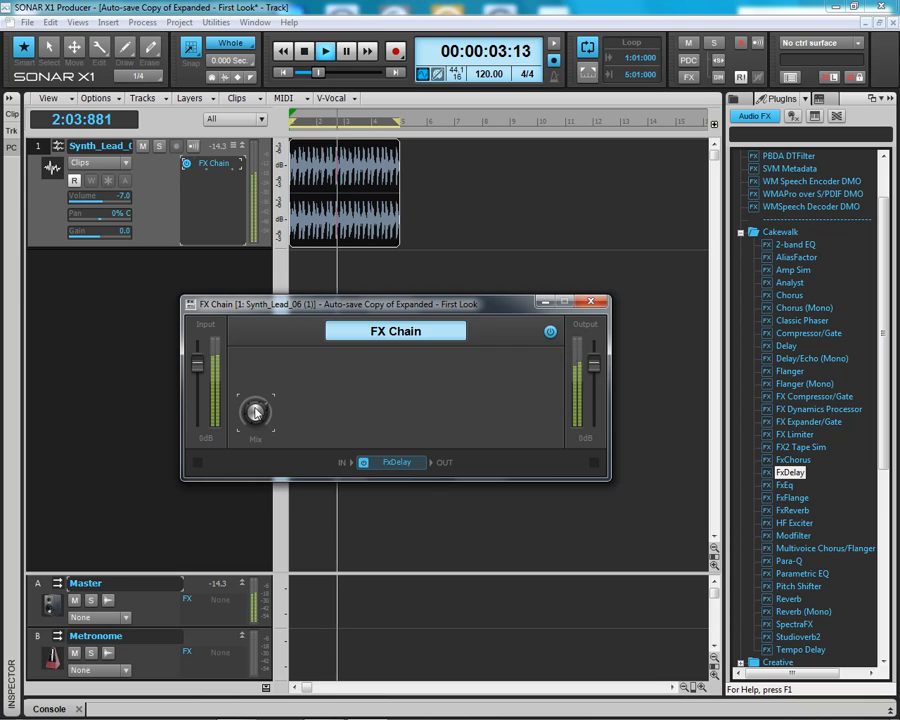
left_click_drag(256, 411, 257, 412)
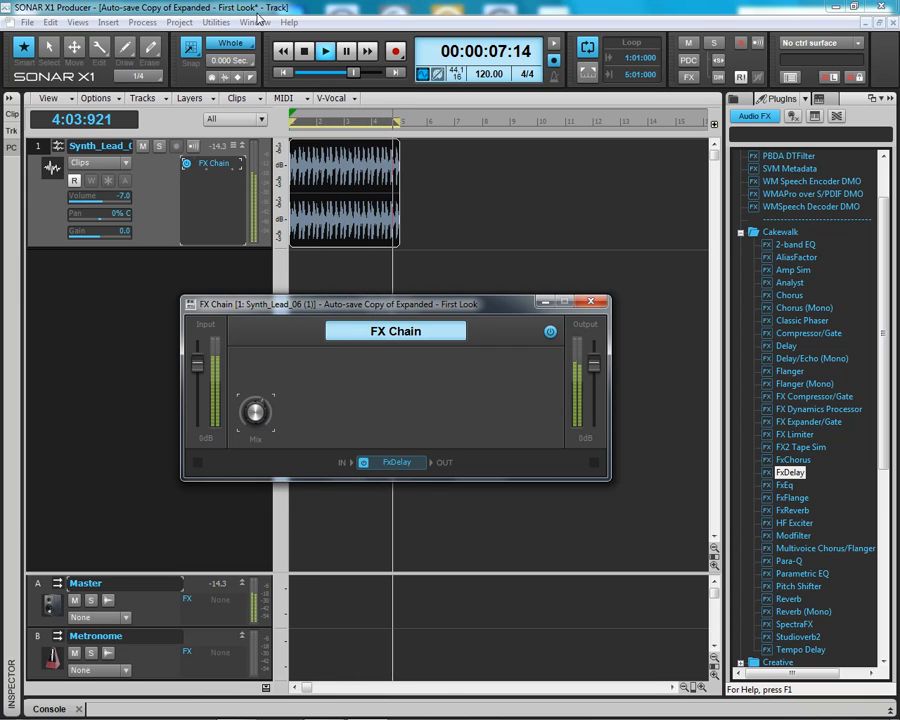
left_click(306, 57)
Insert the Sonitus:fx Reverb plug-in behind FxDelay in the FX Chain.
left_click_drag(391, 312, 293, 312)
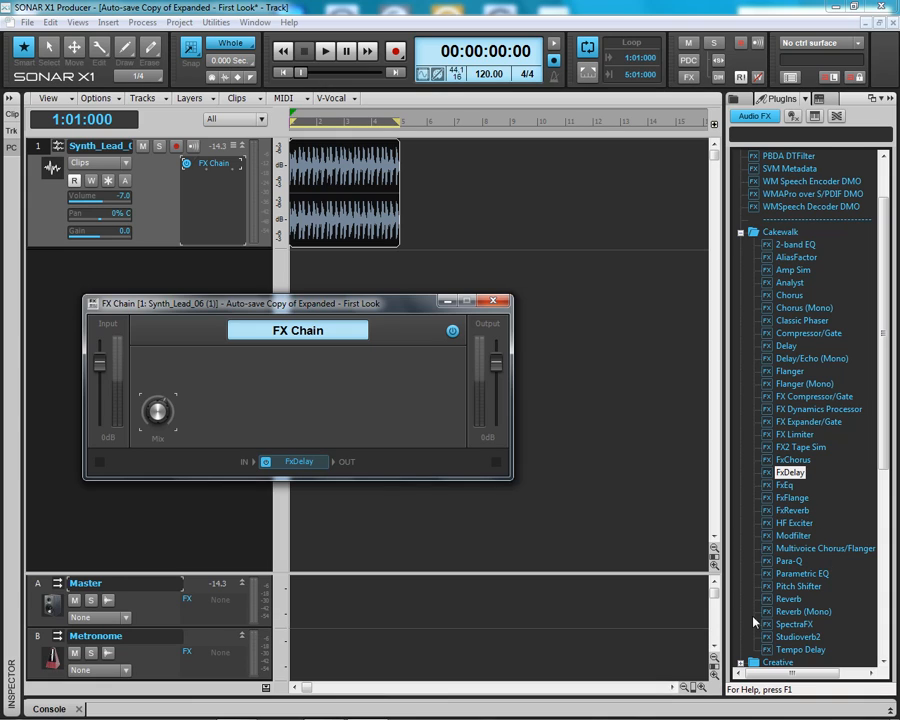
left_click(740, 233)
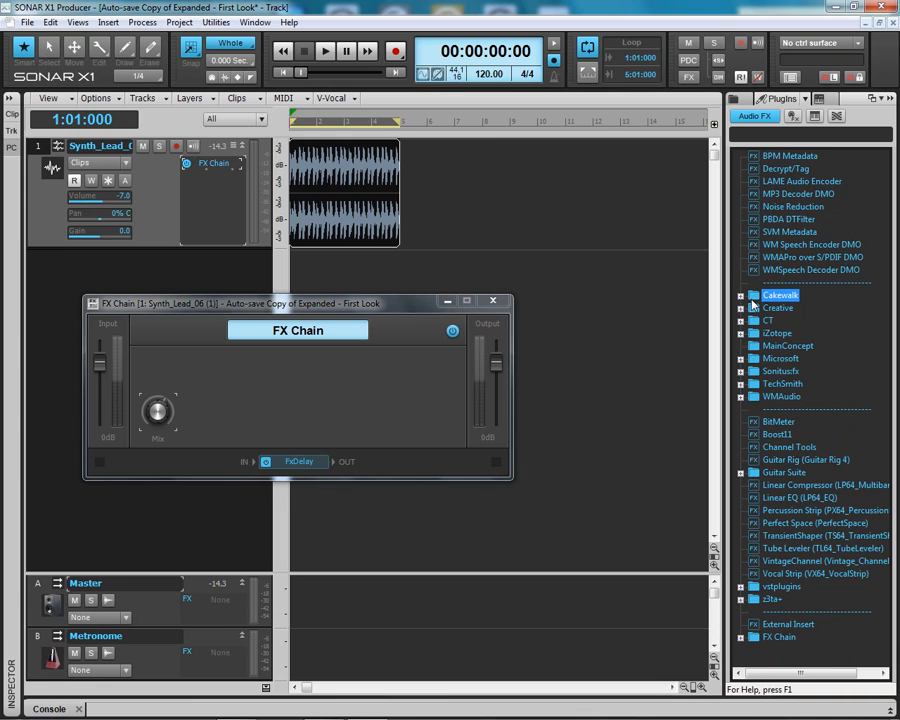
left_click(741, 371)
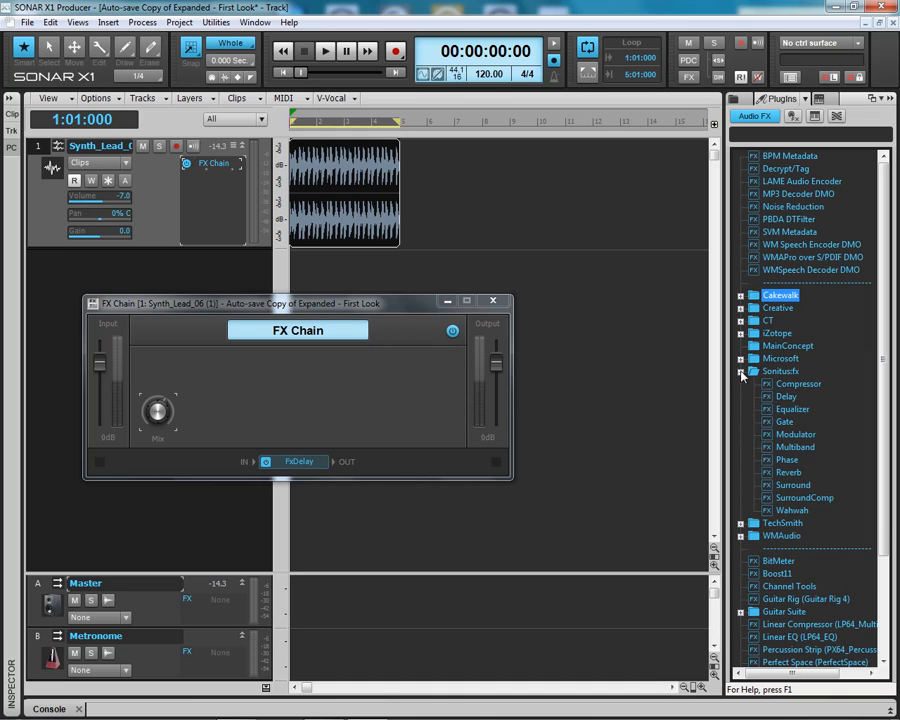
left_click_drag(789, 477, 343, 475)
mouse_move(332, 470)
left_mouse_down()
mouse_move(264, 470)
mouse_move(341, 474)
mouse_move(263, 464)
mouse_move(340, 474)
mouse_move(334, 464)
left_mouse_up()
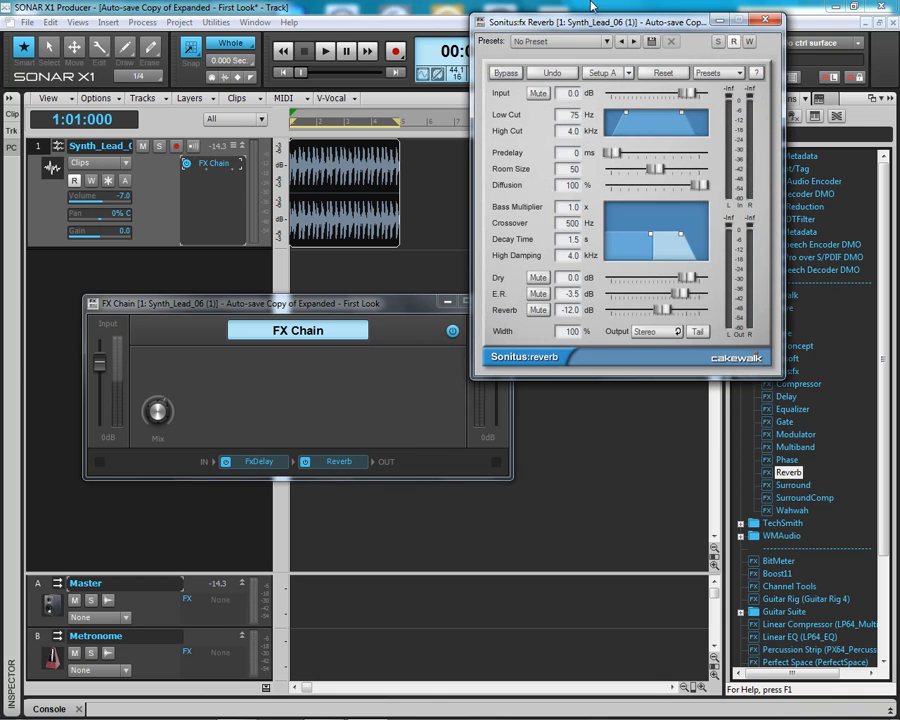
left_click_drag(613, 21, 682, 23)
Move Reverb ahead of FxDelay in the chain and return it to the second slot.
left_click_drag(323, 457, 261, 464)
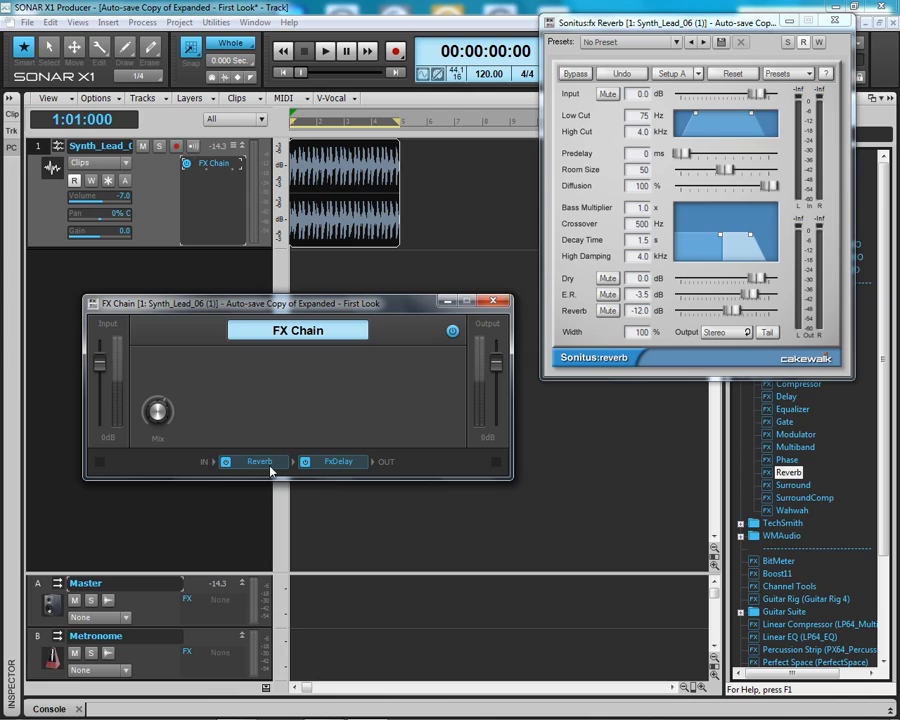
left_click_drag(263, 468, 342, 458)
Add a knob in position 2 of the FX Chain with the Sonitus:fx Reverb:1 Reverb parameter as its destination.
right_click(214, 404)
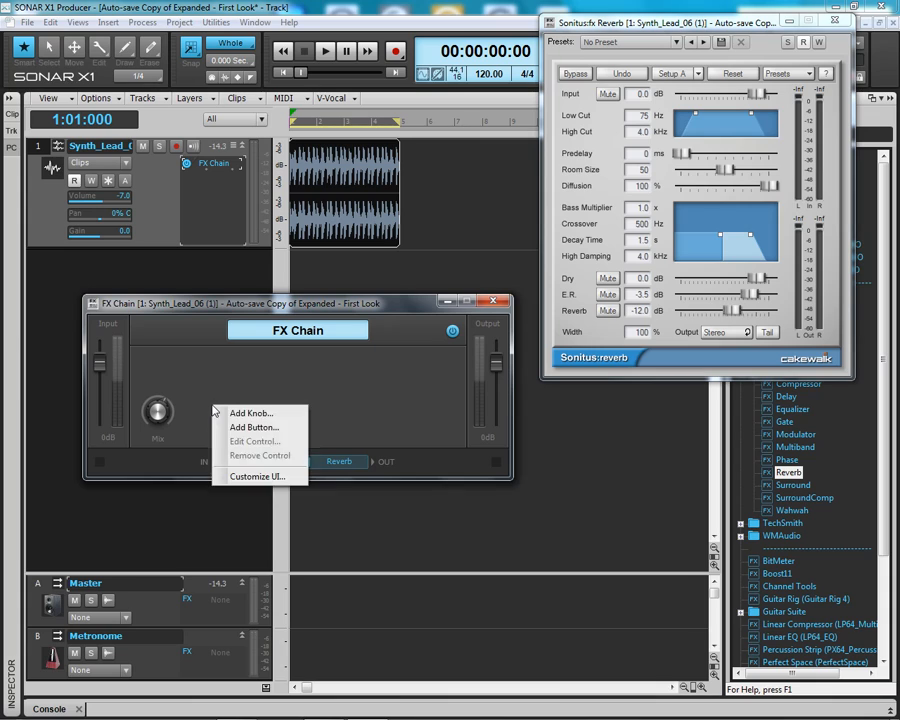
left_click(281, 413)
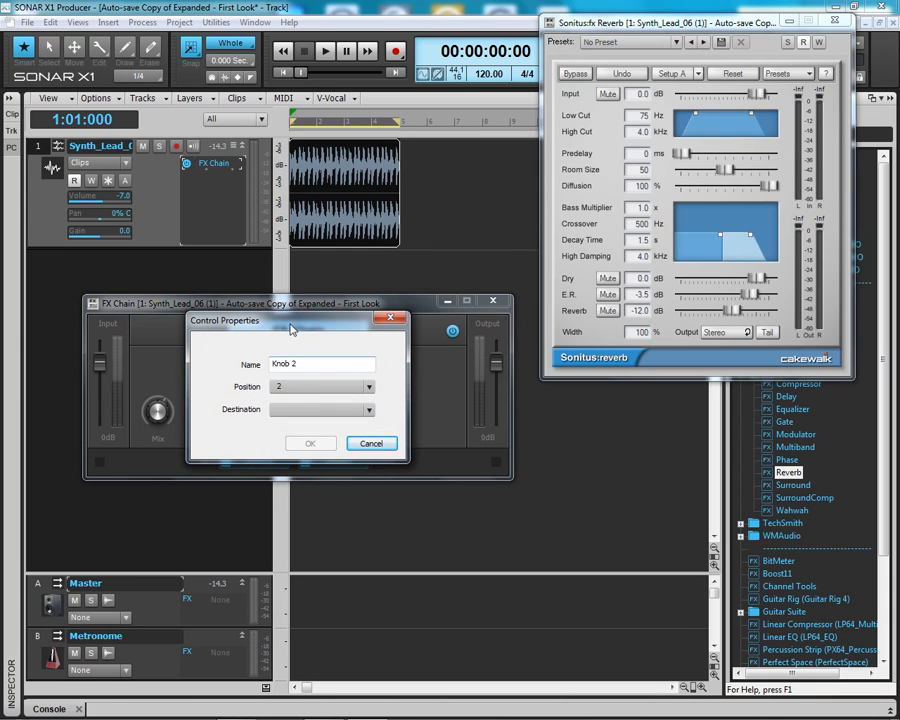
left_click_drag(236, 317, 400, 232)
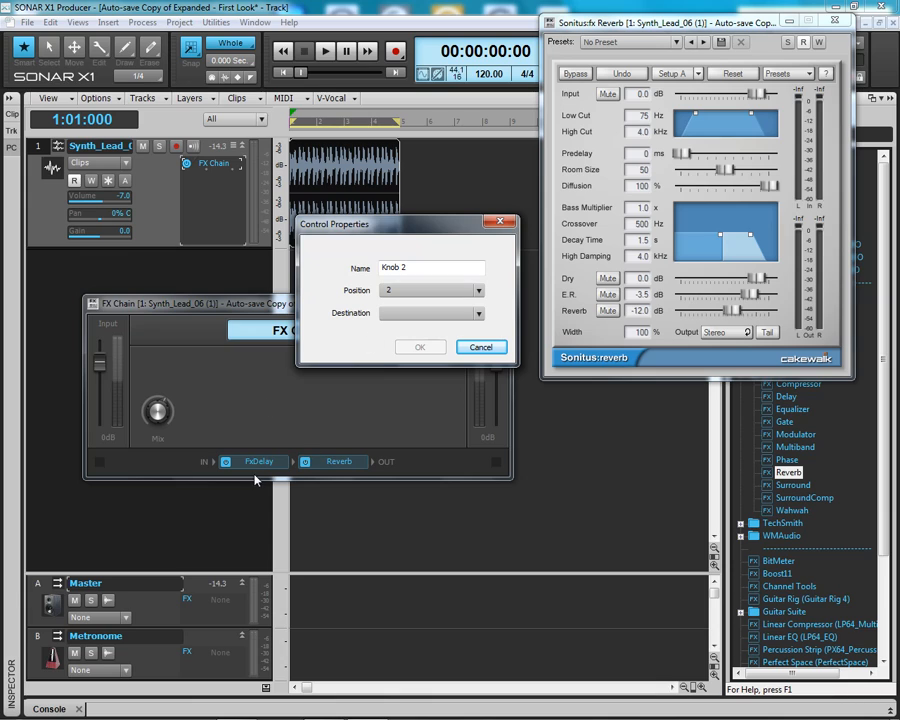
left_click(478, 314)
mouse_move(435, 348)
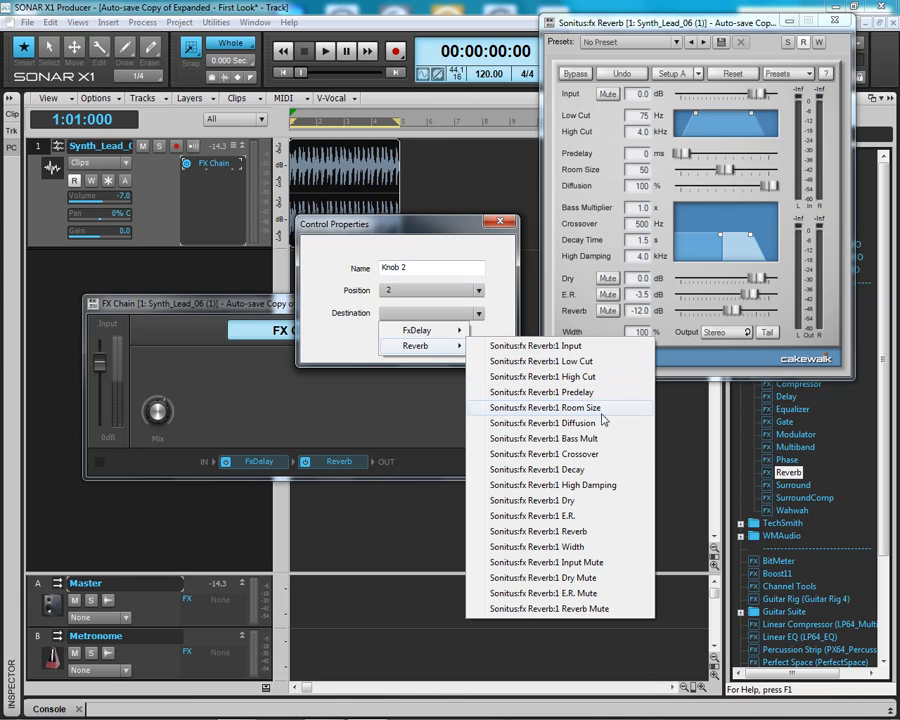
left_click(601, 538)
left_click(414, 346)
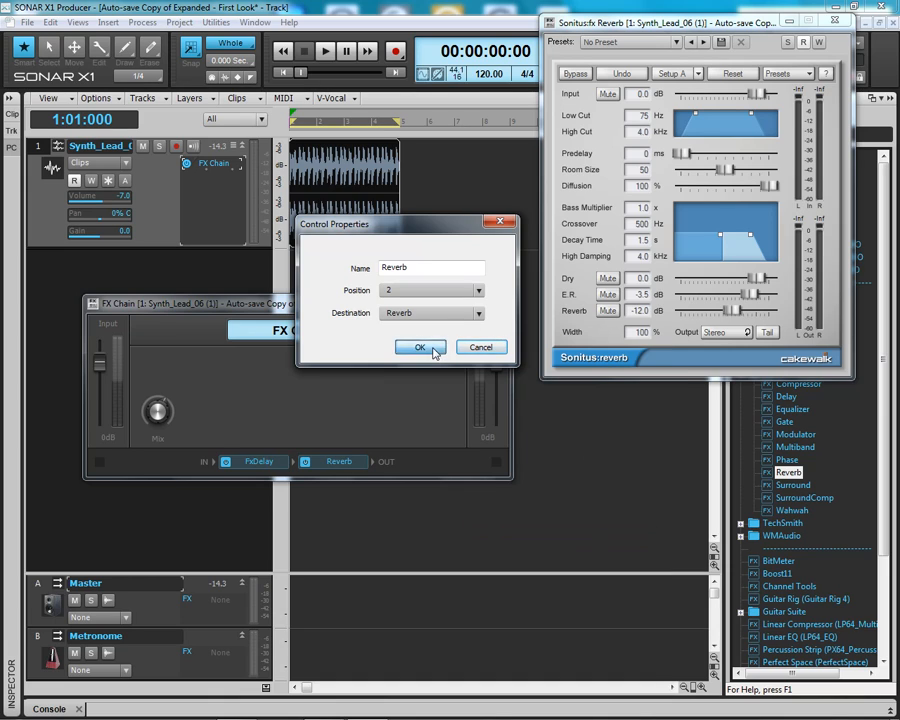
Turn the FX Chain's Reverb knob fully down, play the synth clip while turning it up, and stop playback.
mouse_move(212, 410)
left_click_drag(212, 410, 212, 462)
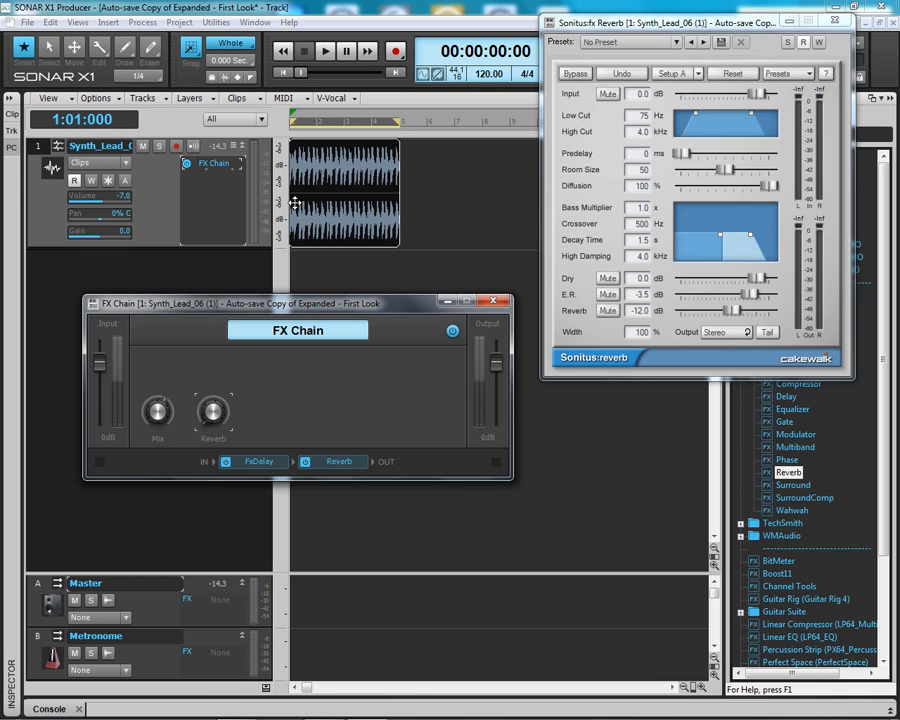
left_click(325, 52)
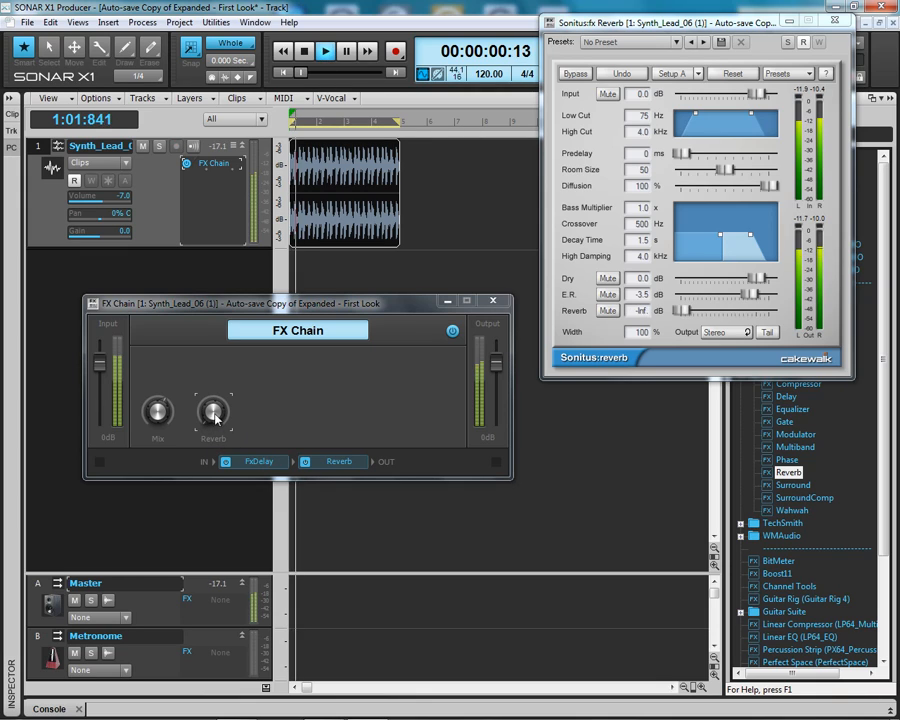
left_click_drag(212, 410, 214, 445)
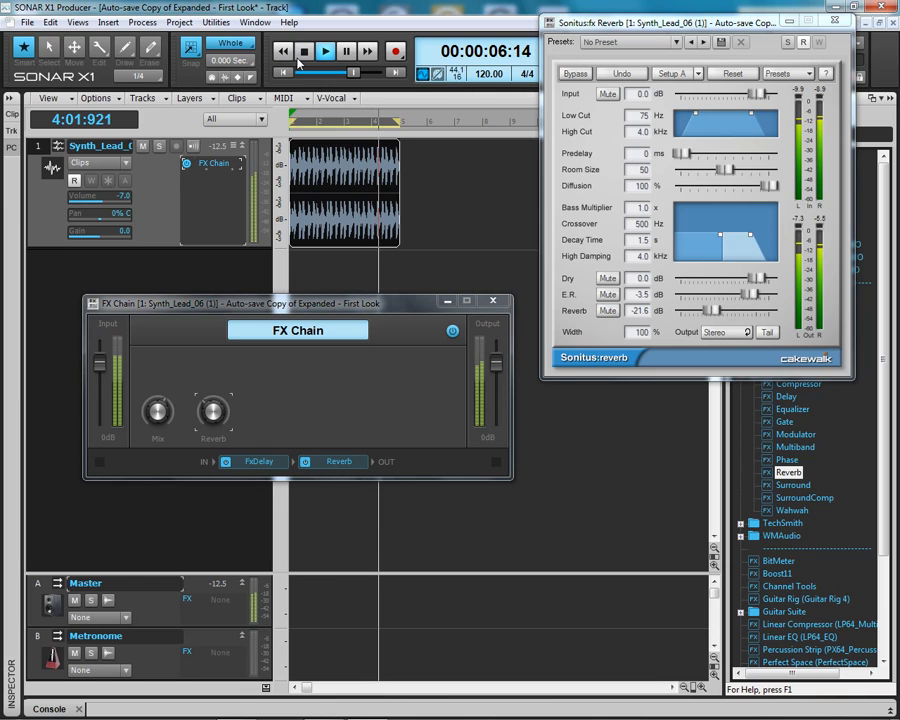
key("space")
mouse_move(226, 406)
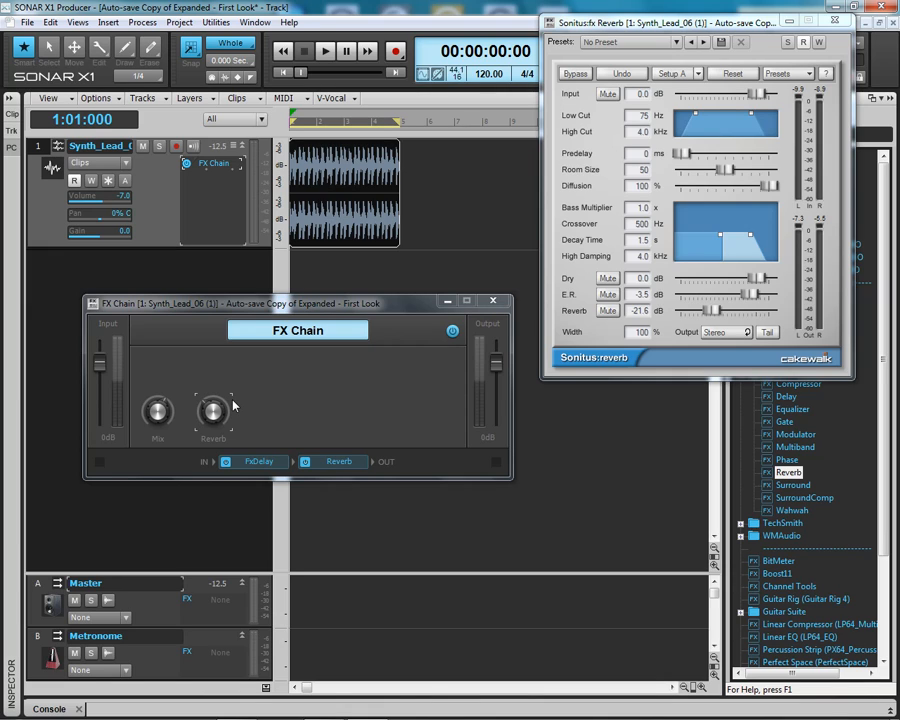
Place the Sonitus:fx Reverb window beside the FX Chain and adjust the reverb level with both the knob and the plug-in's Reverb slider.
left_click_drag(703, 29, 695, 192)
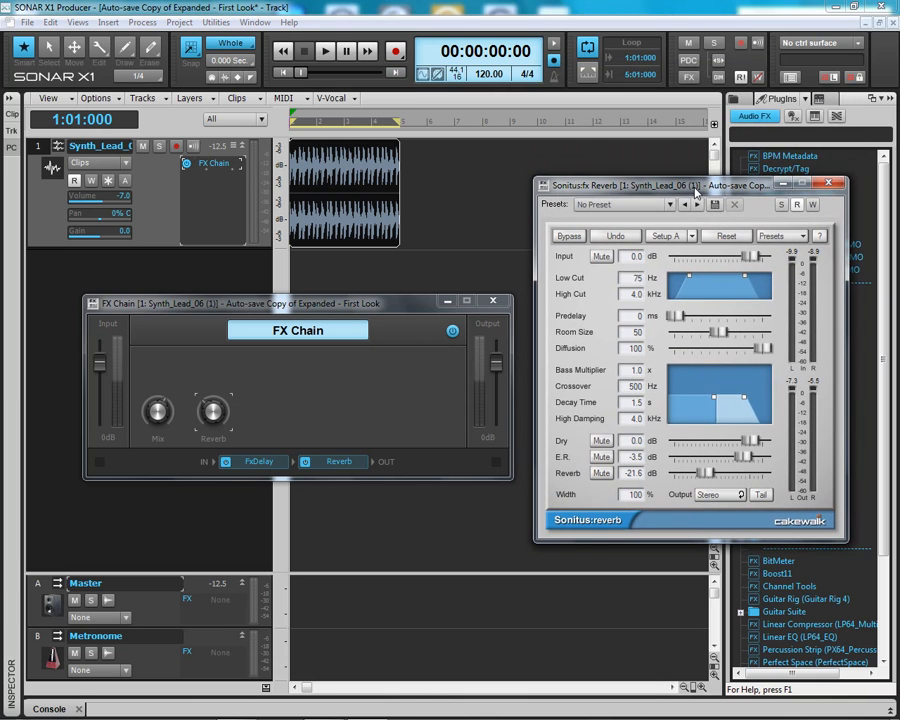
mouse_move(213, 413)
left_mouse_down()
mouse_move(213, 397)
mouse_move(211, 456)
mouse_move(211, 390)
mouse_move(219, 415)
left_mouse_up()
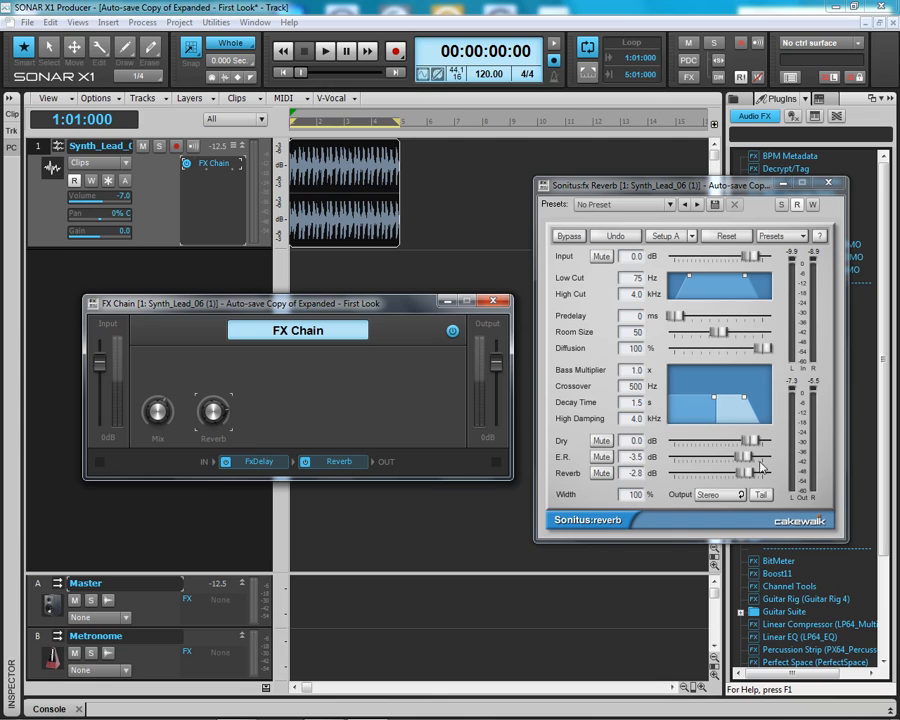
mouse_move(745, 472)
left_mouse_down()
mouse_move(717, 472)
mouse_move(728, 472)
left_mouse_up()
mouse_move(210, 413)
left_mouse_down()
mouse_move(210, 370)
mouse_move(210, 415)
mouse_move(212, 400)
left_mouse_up()
Examine the Reverb knob's control properties and the FX Chain's Customize UI settings, closing both without making changes.
right_click(214, 414)
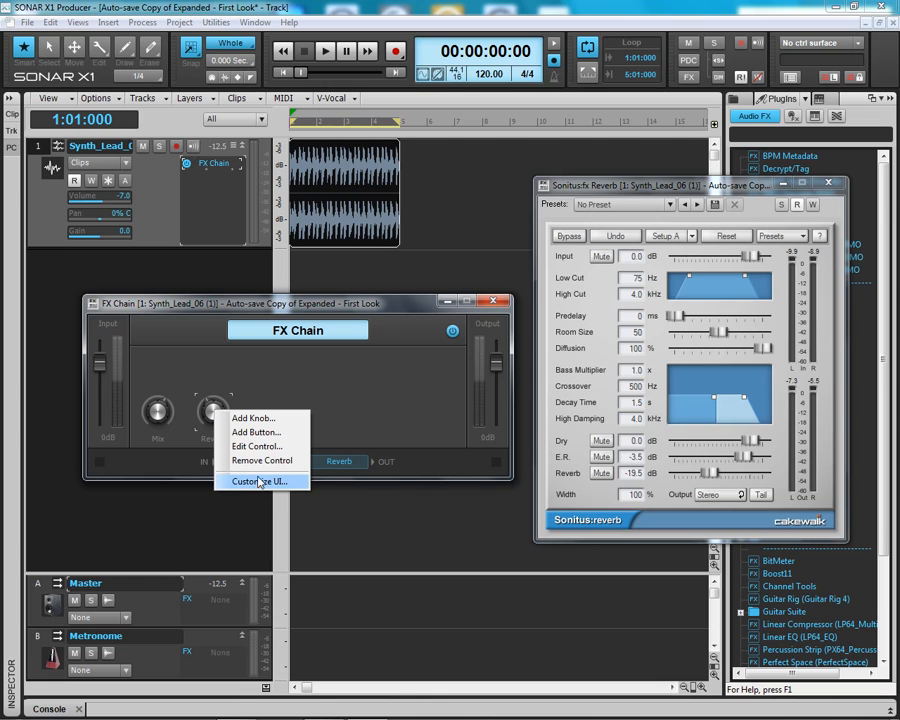
left_click(256, 446)
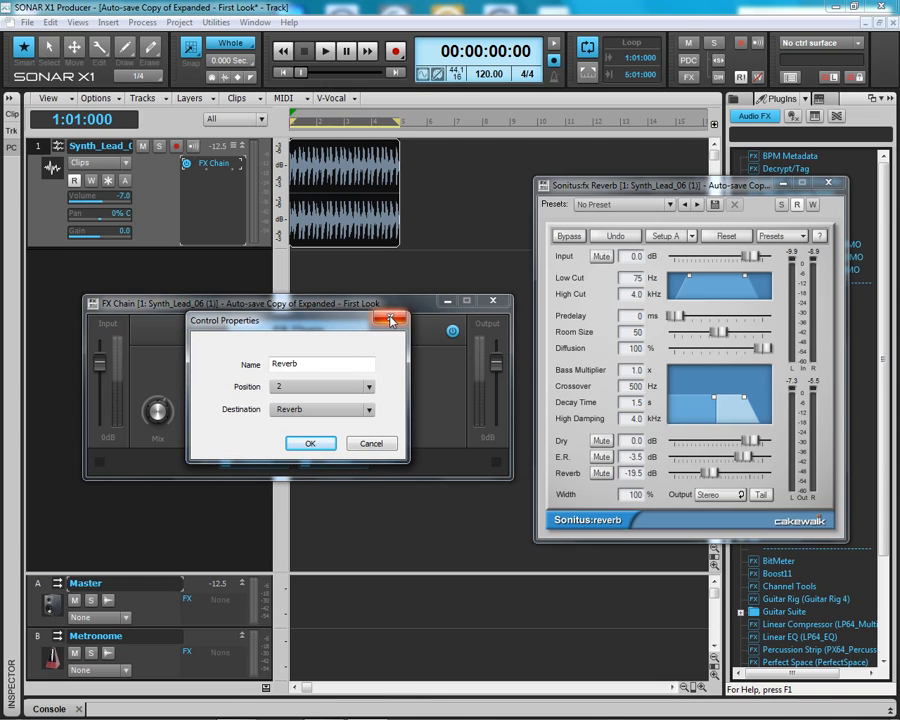
left_click(390, 318)
right_click(211, 414)
left_click(277, 490)
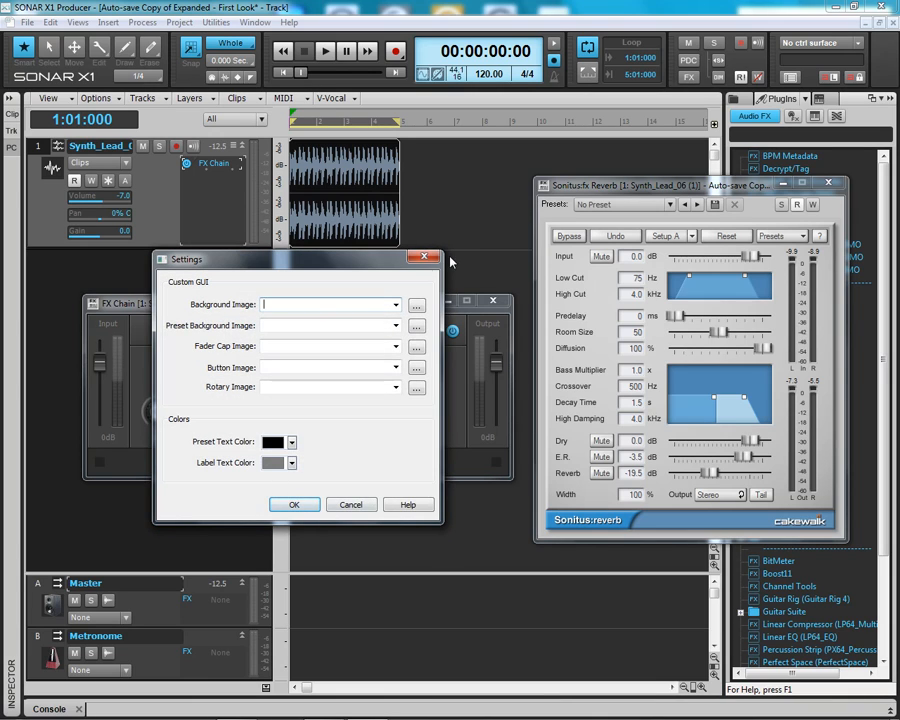
left_click(421, 257)
right_click(213, 410)
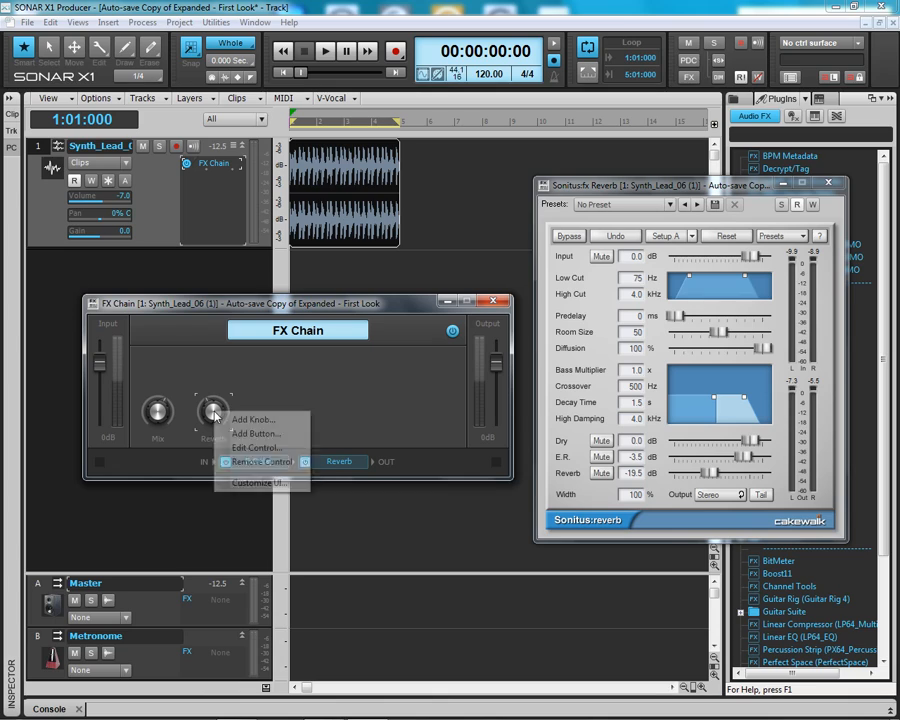
left_click(333, 387)
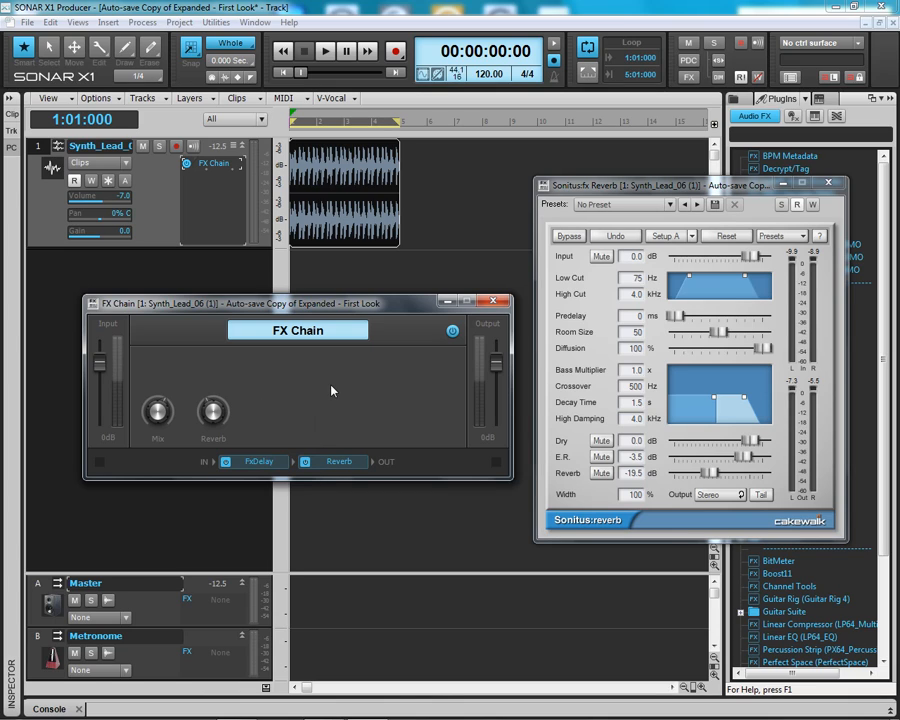
Turn the FX Chain's Reverb knob fully down and close the Sonitus:fx Reverb window.
mouse_move(211, 412)
mouse_move(211, 412)
left_mouse_down()
mouse_move(211, 395)
mouse_move(213, 429)
mouse_move(213, 350)
mouse_move(208, 440)
mouse_move(208, 428)
left_mouse_up()
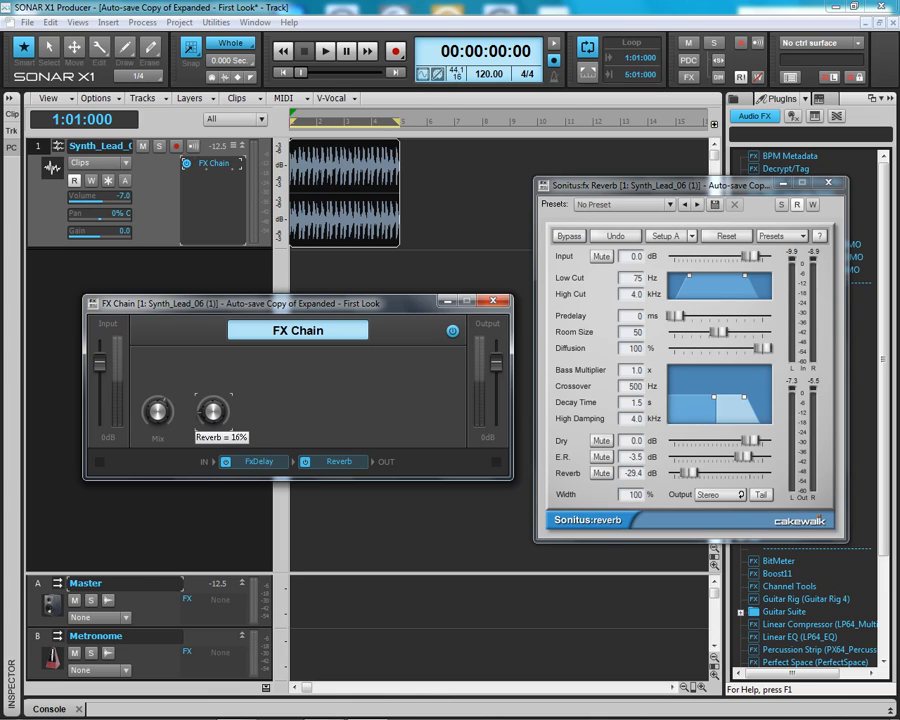
left_click_drag(208, 428, 229, 447)
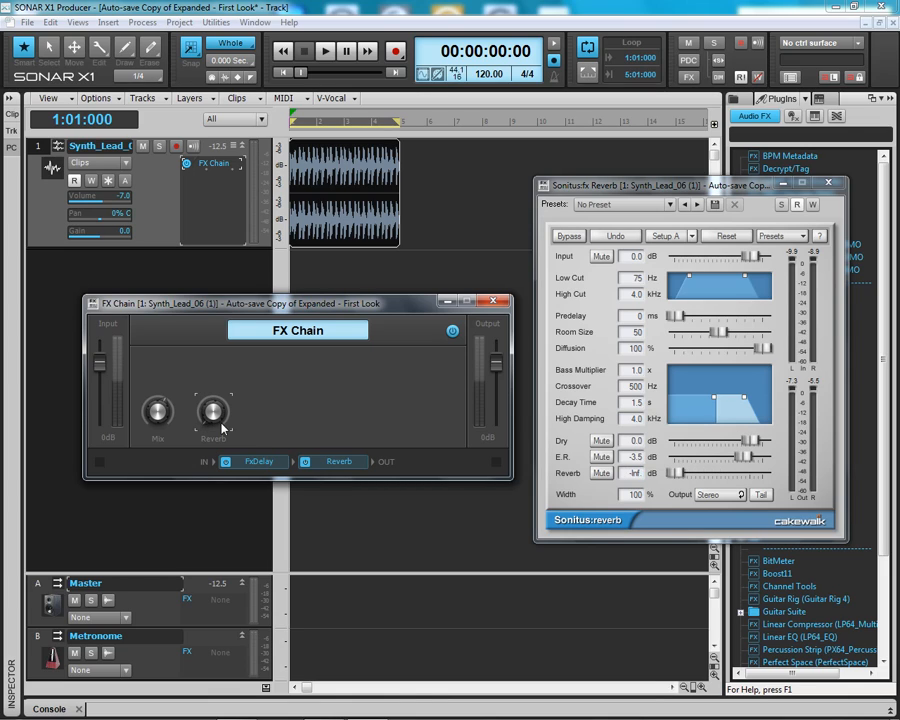
left_click(827, 184)
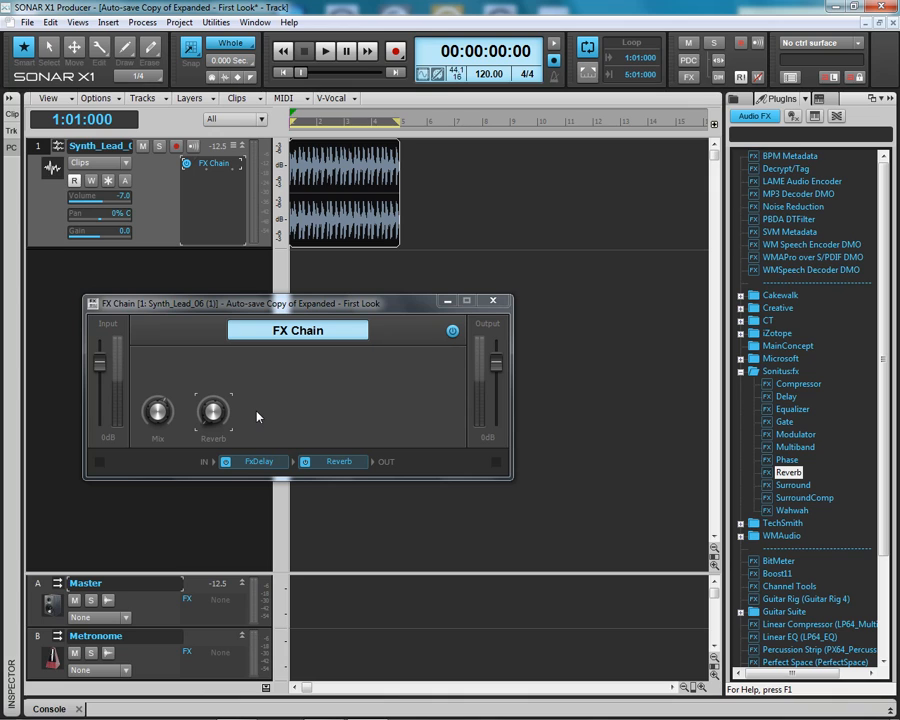
Customize the FX Chain's interface with the dark panel background image from the FX Chain Graphics folder.
right_click(344, 385)
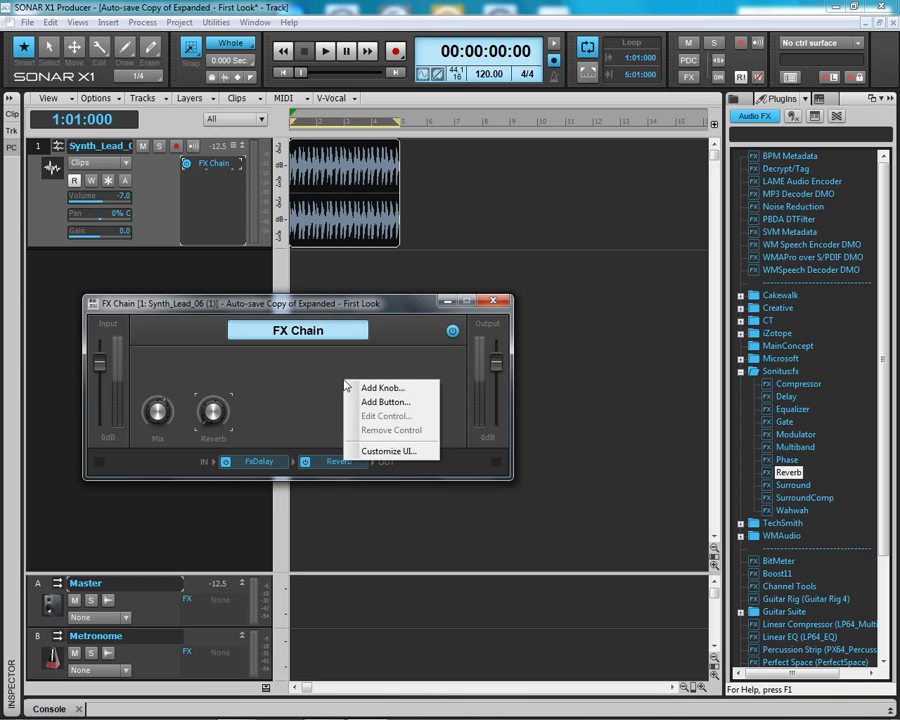
left_click(414, 451)
left_click_drag(205, 260, 490, 155)
left_click(700, 204)
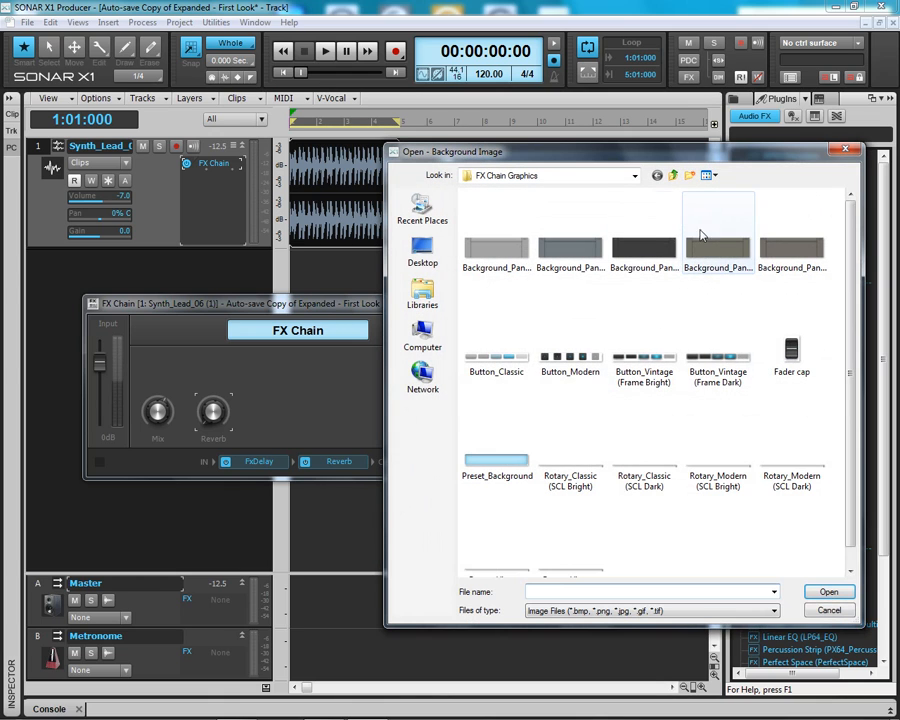
double_click(653, 247)
left_click(578, 407)
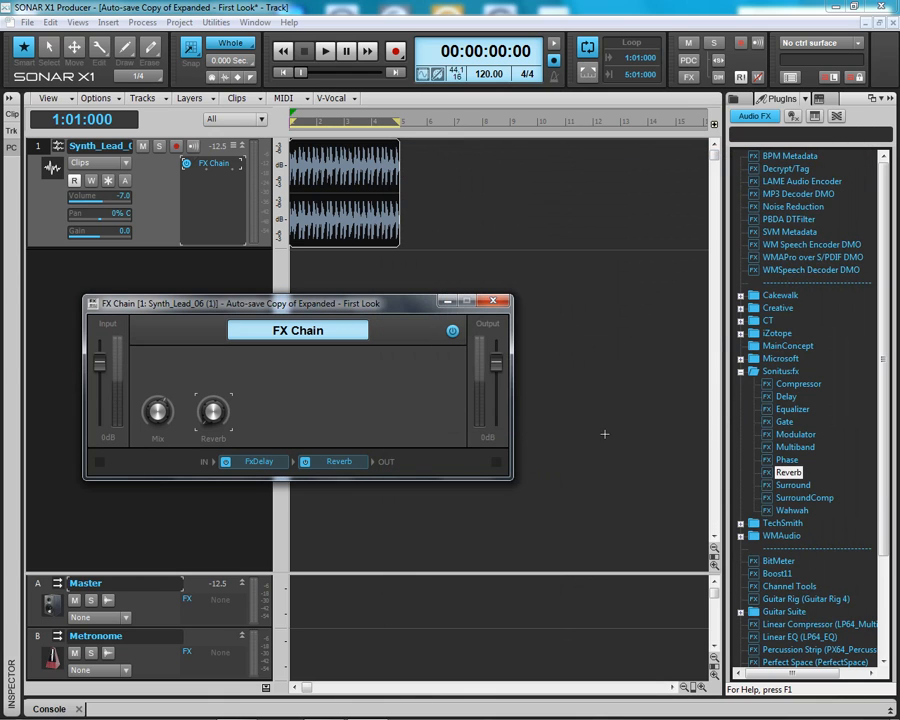
Set the FX Chain's background image to the brownish-grey panel, the fifth background in the FX Chain Graphics folder.
right_click(357, 375)
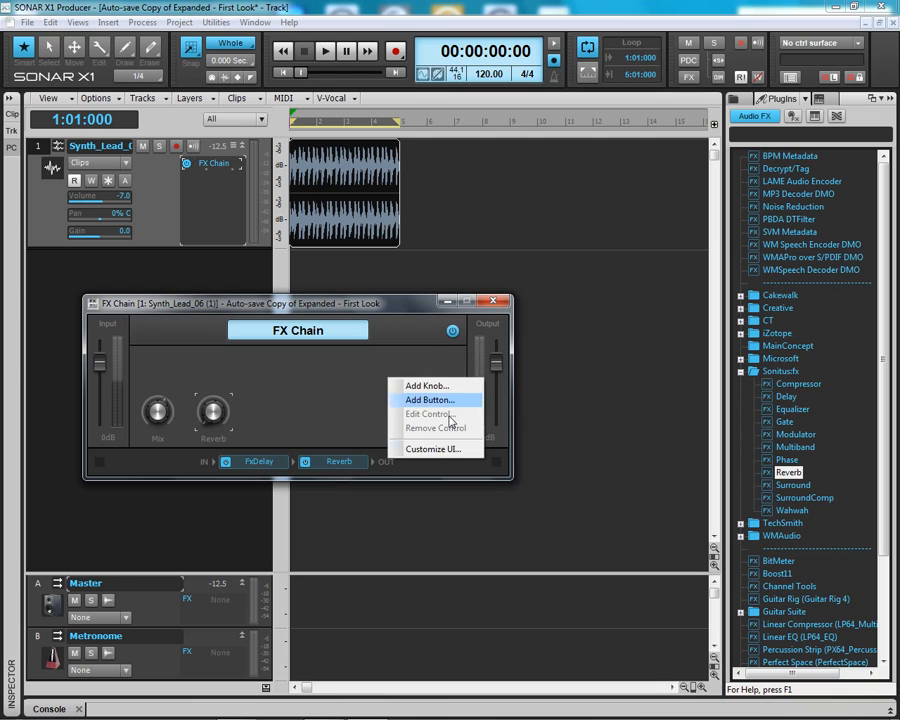
left_click(455, 447)
left_click_drag(346, 260, 746, 190)
left_click(820, 236)
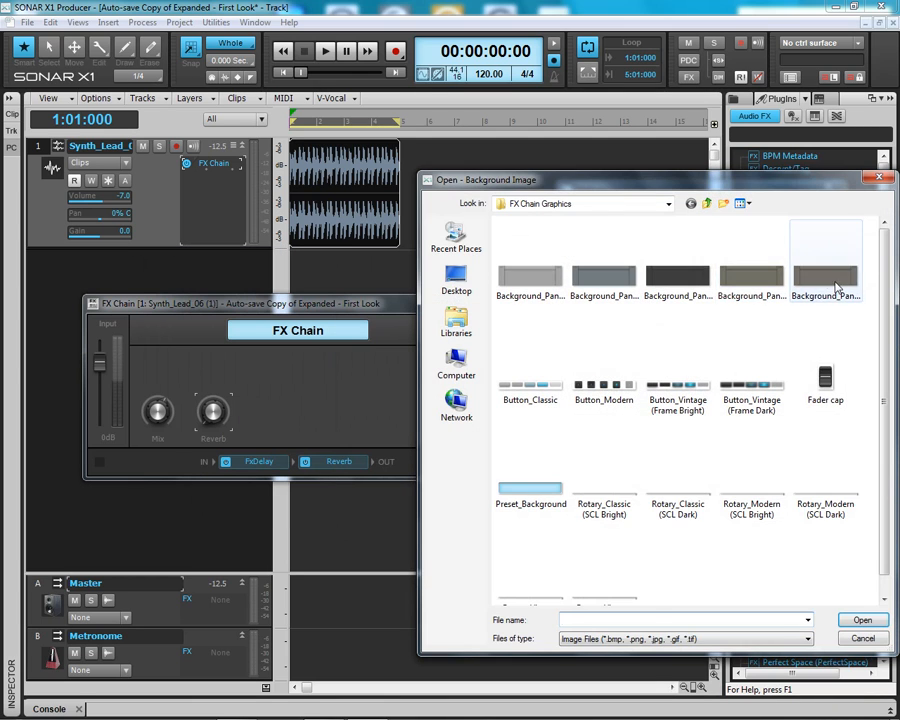
double_click(826, 266)
left_click(697, 435)
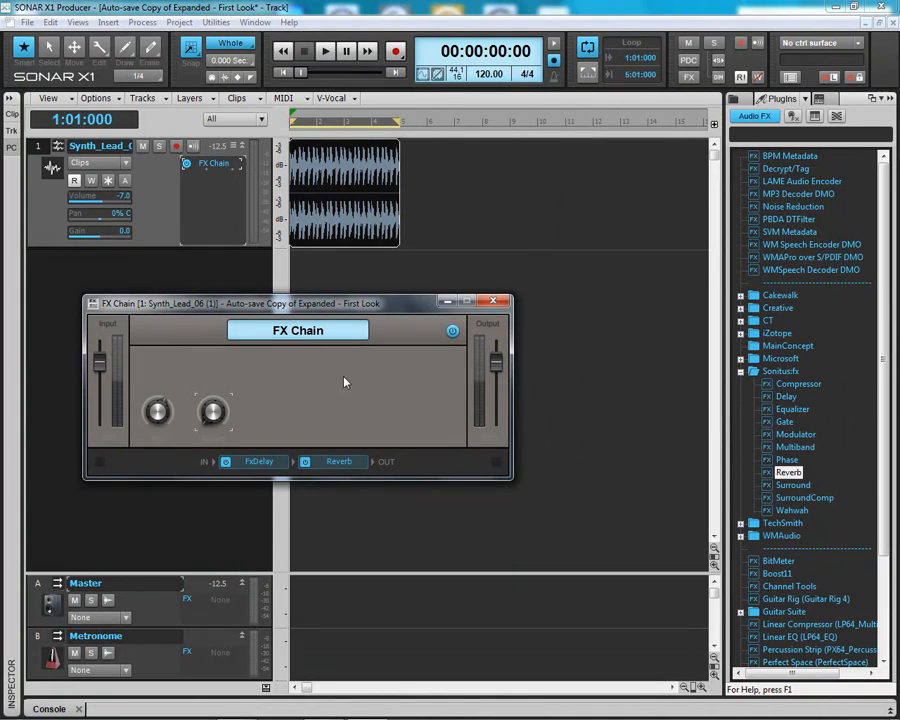
Examine the graphics available for the FX Chain's fader cap image, then close the image browser and settings without choosing one.
right_click(425, 384)
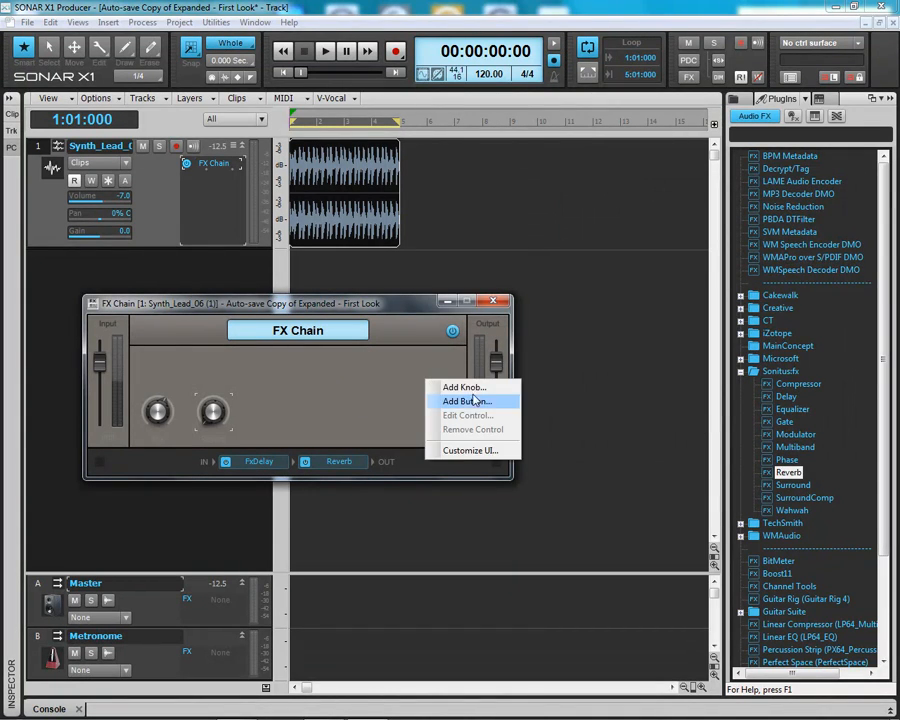
left_click(474, 461)
left_click_drag(313, 262, 745, 176)
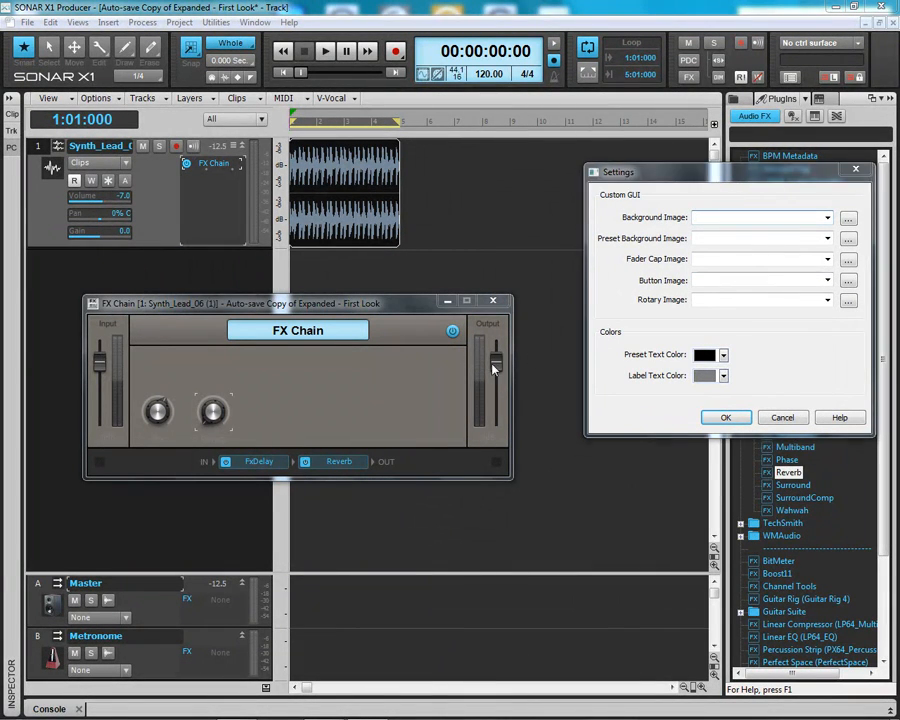
left_click(848, 259)
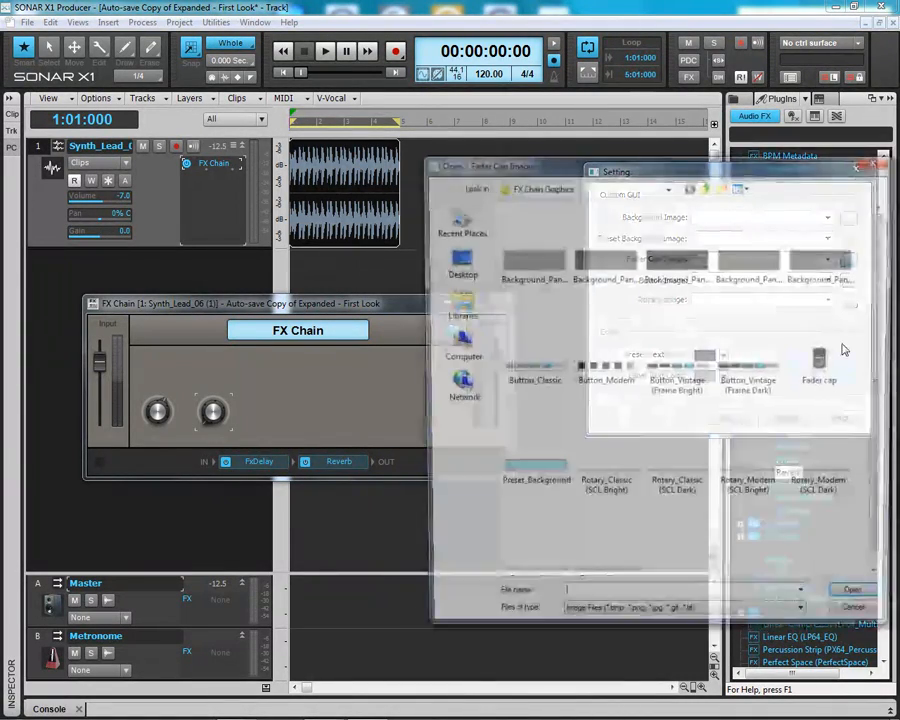
left_click(825, 367)
left_click_drag(728, 165, 826, 114)
left_click_drag(640, 111, 401, 93)
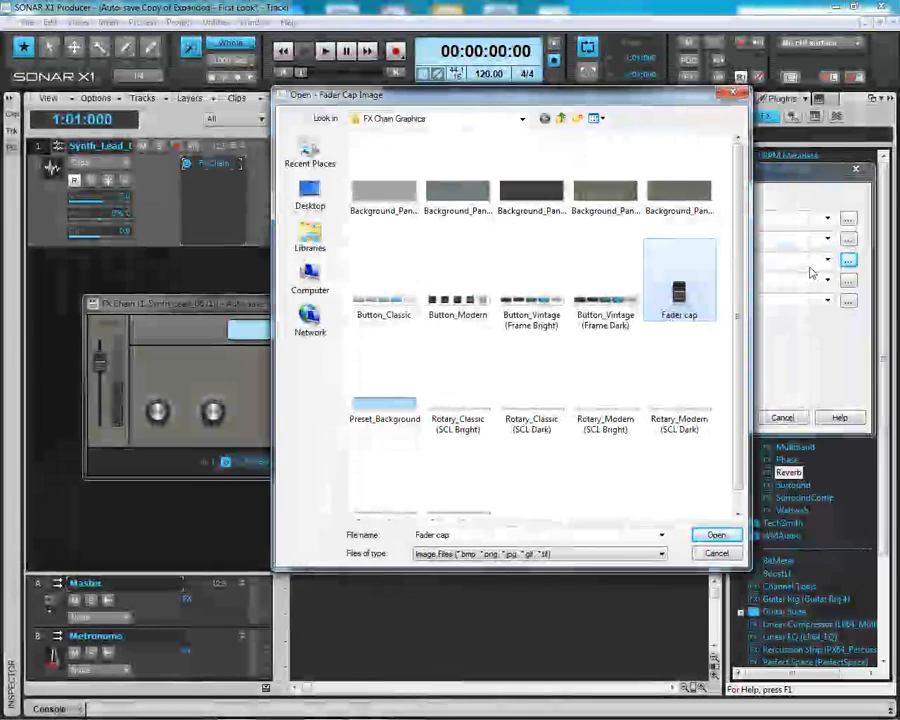
left_click_drag(743, 268, 739, 300)
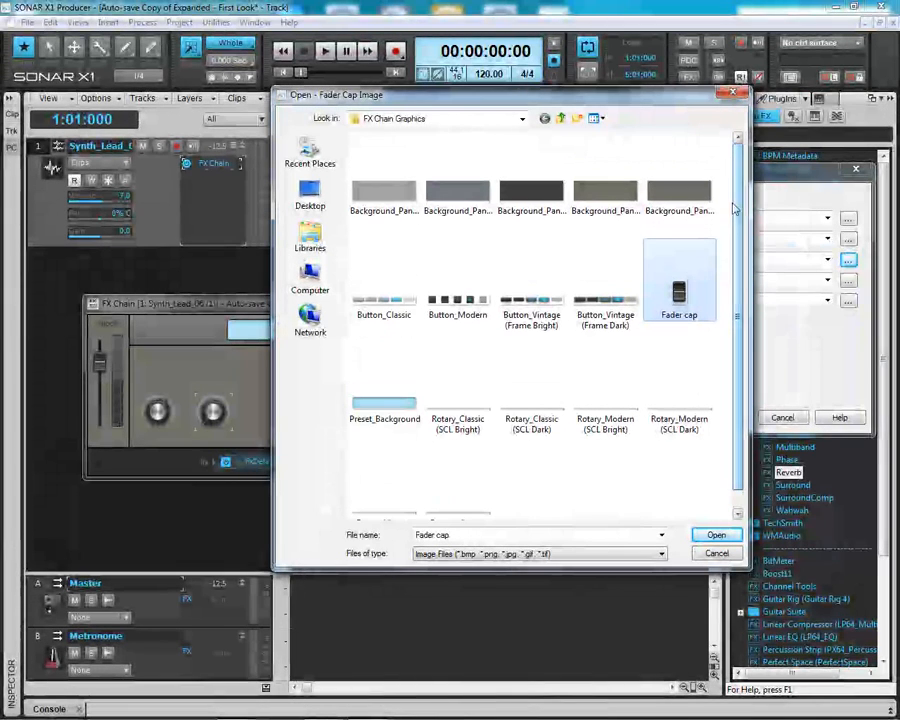
left_click(733, 95)
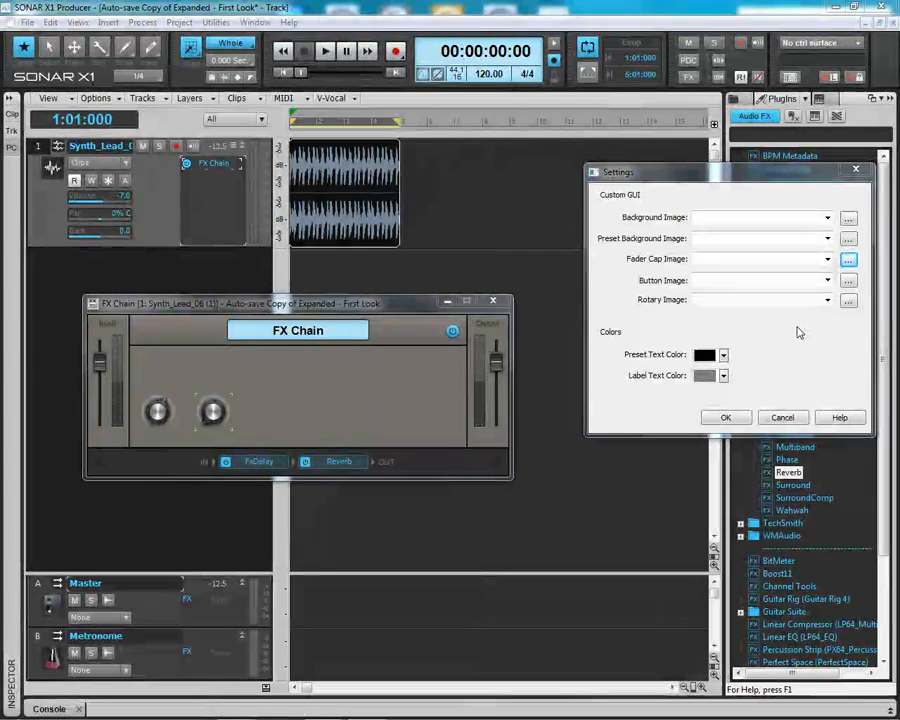
left_click(727, 418)
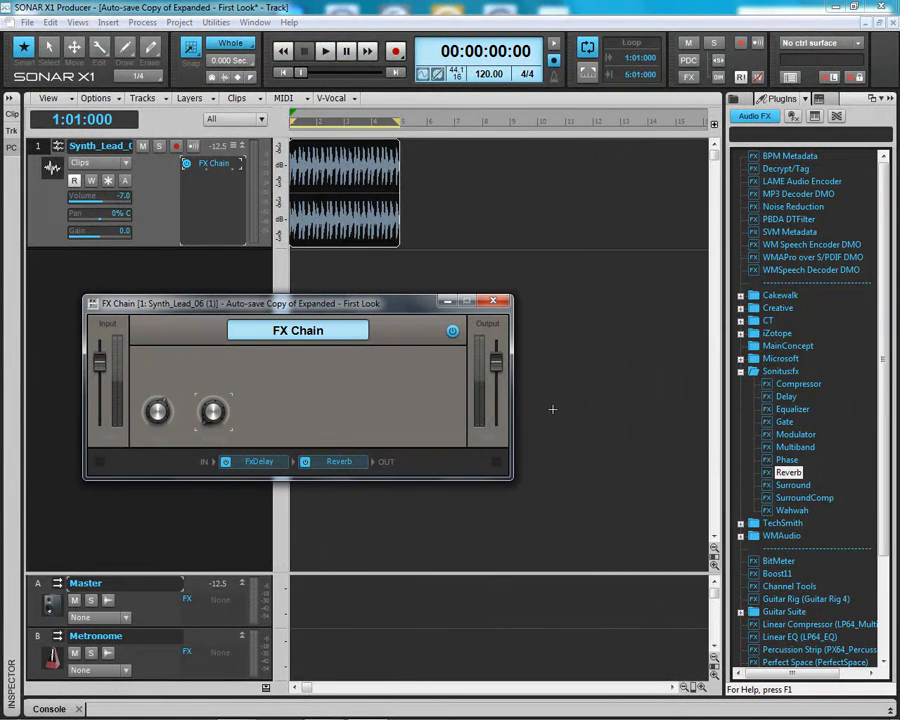
Return the playback position to the start of the project and close the FX Chain window.
left_click(687, 420)
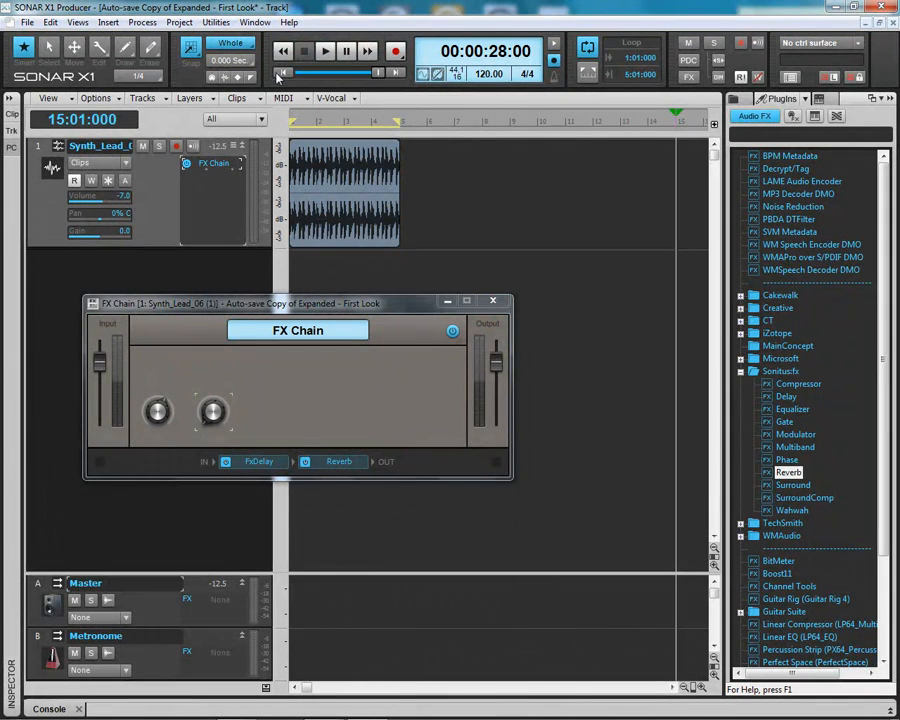
left_click(283, 50)
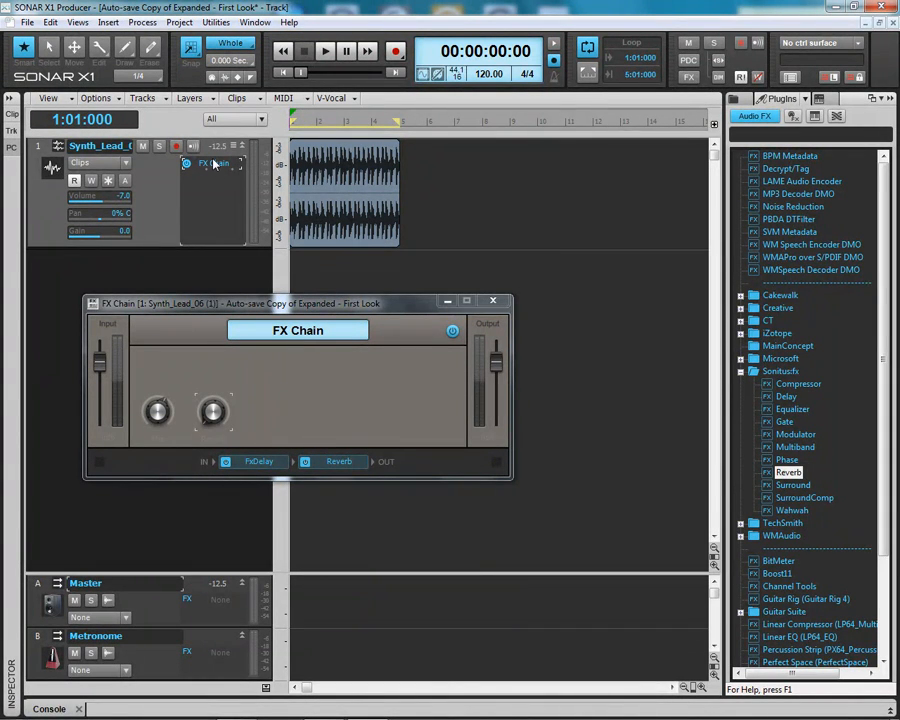
left_click(493, 301)
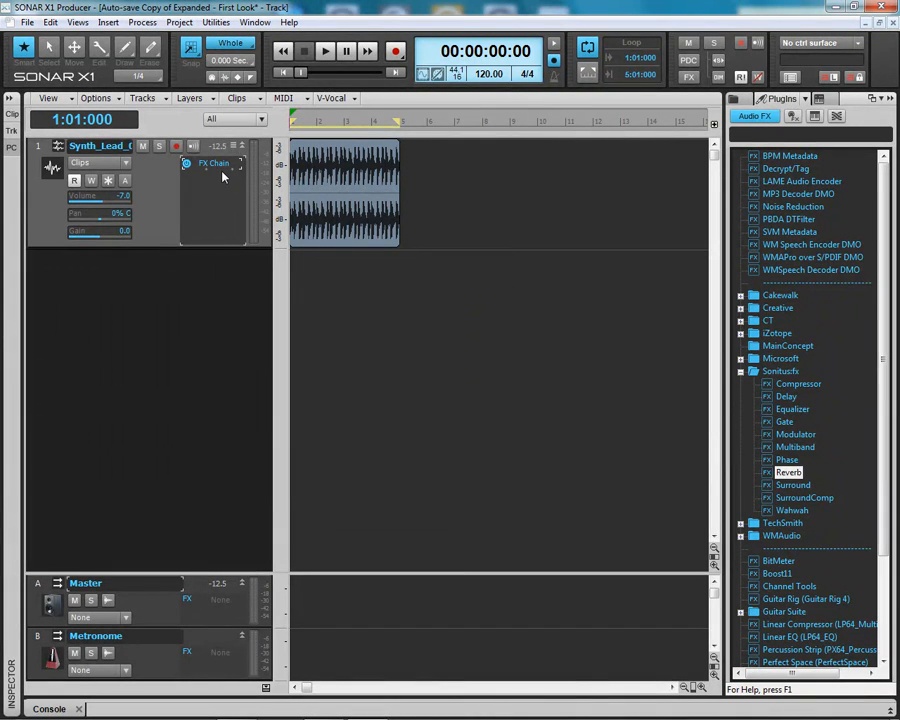
Delete the FX Chain from the synth lead track and insert the Saturation Knob module into the track's ProChannel.
key("Delete")
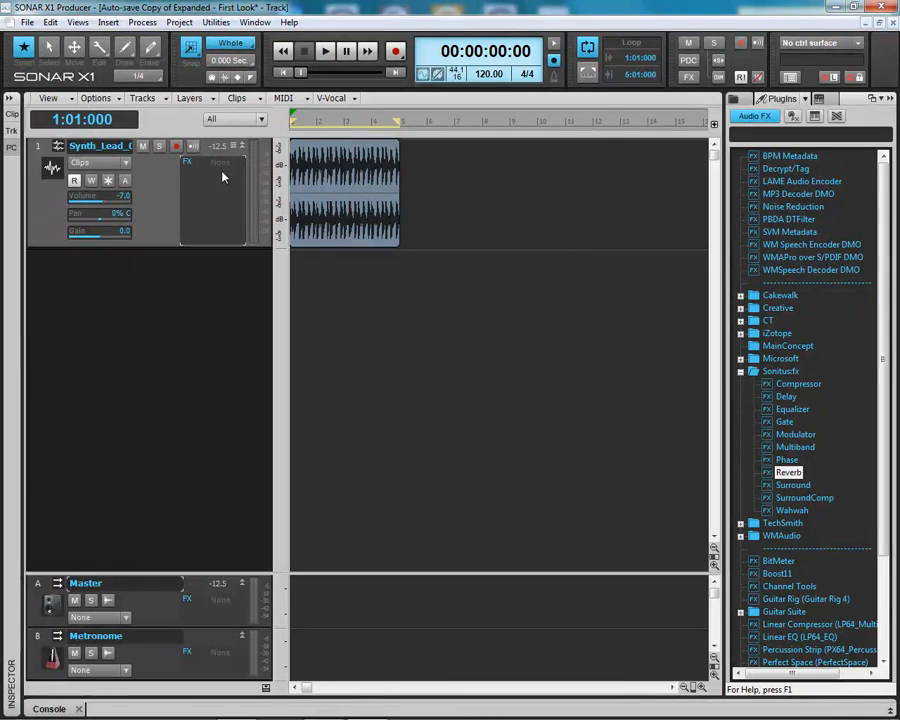
left_click(9, 100)
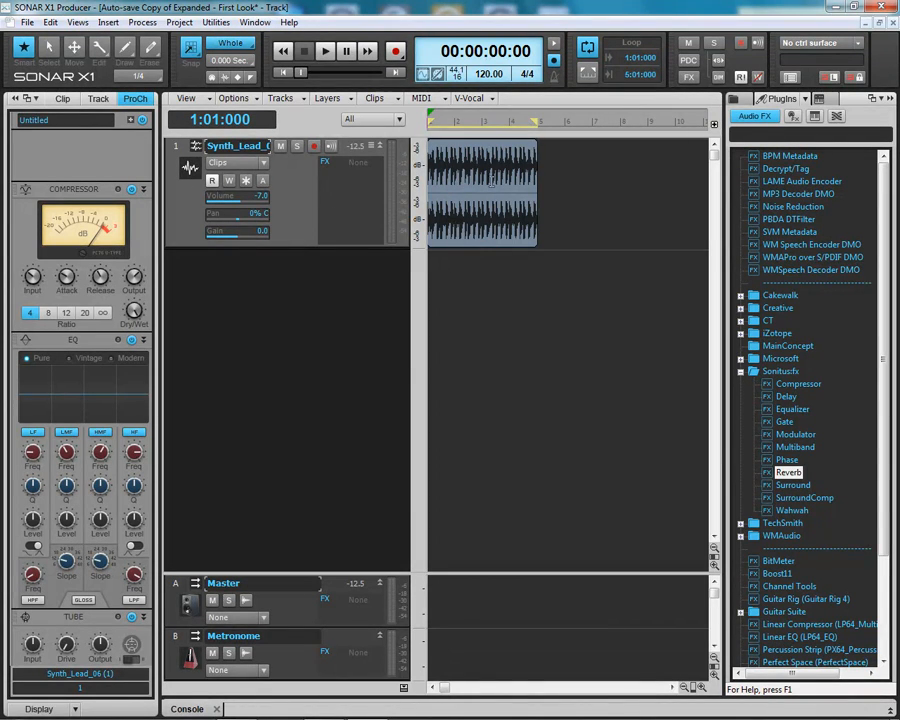
right_click(82, 145)
mouse_move(169, 157)
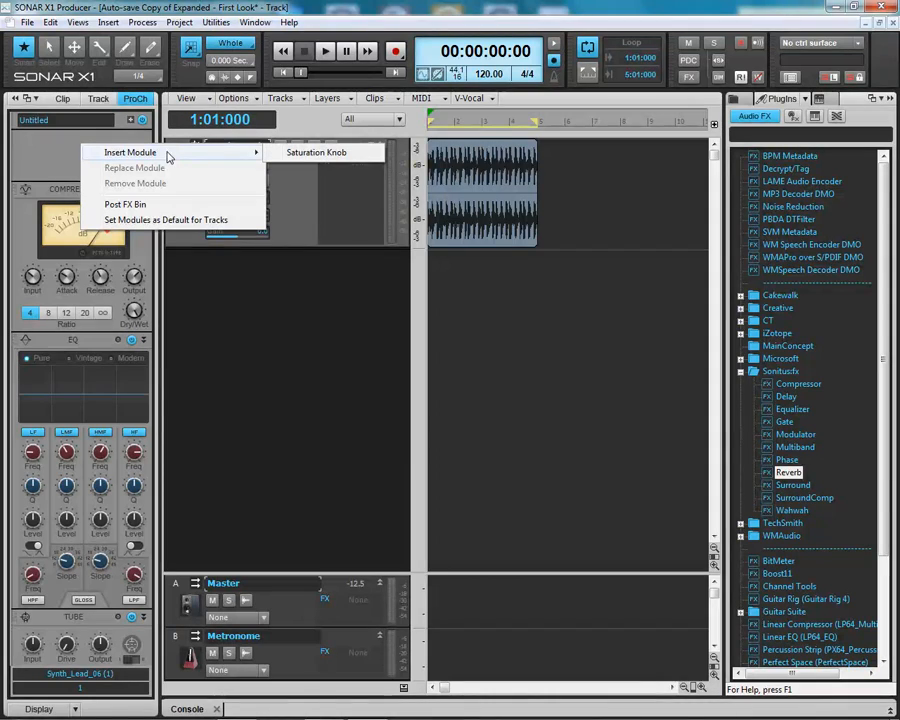
left_click(348, 155)
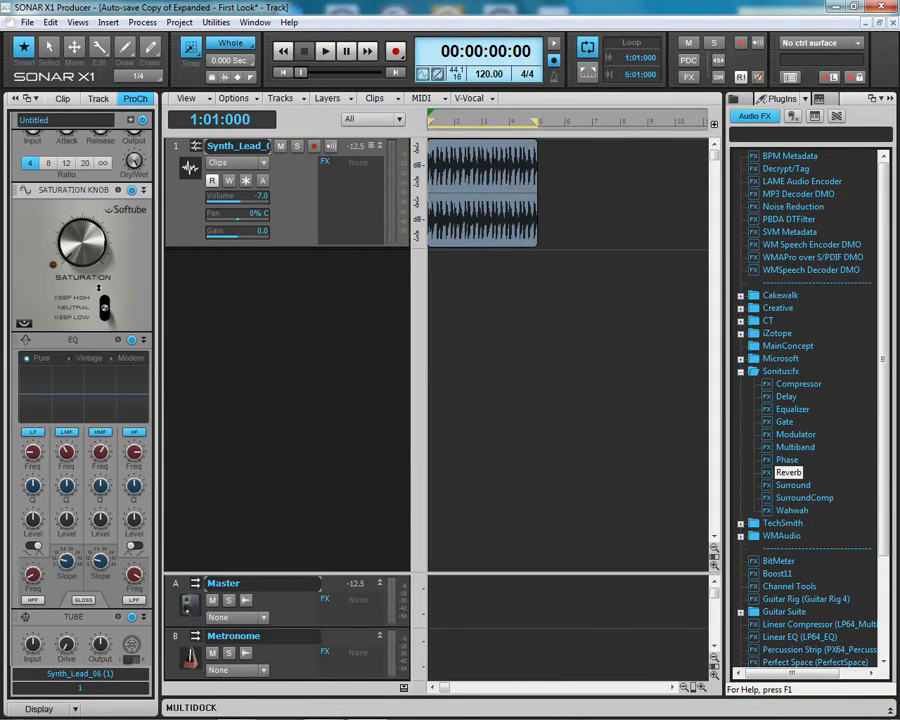
Try the Saturation Knob module in different ProChannel positions and finish with it between the EQ and Tube modules.
left_click_drag(110, 361, 98, 498)
left_click_drag(98, 339, 98, 230)
left_click_drag(102, 449, 94, 498)
left_click_drag(125, 346, 108, 262)
left_click_drag(100, 452, 105, 254)
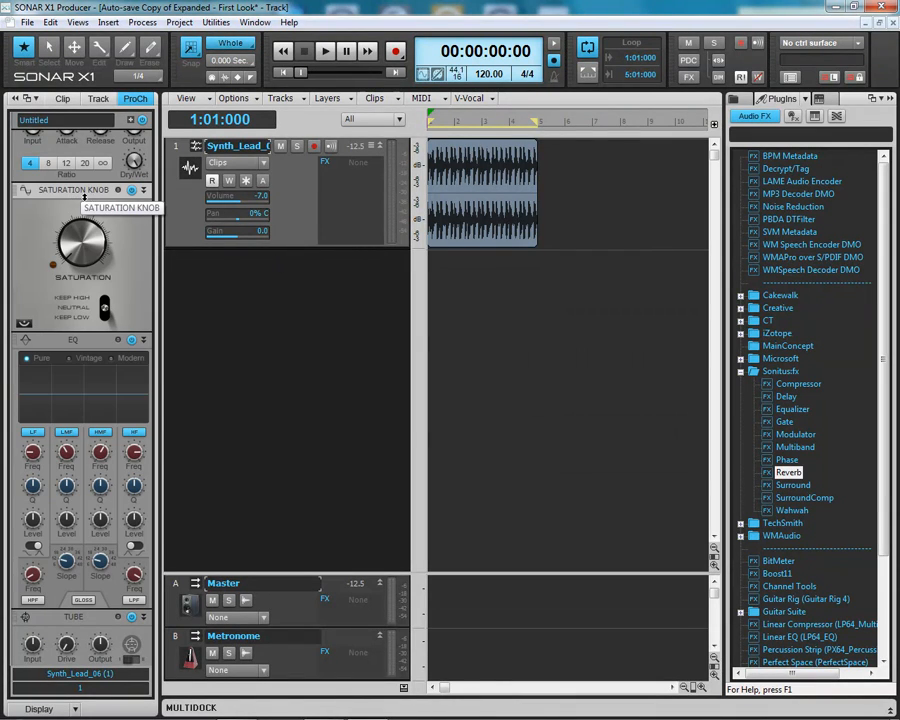
left_click_drag(85, 372, 87, 481)
left_click_drag(117, 305, 114, 240)
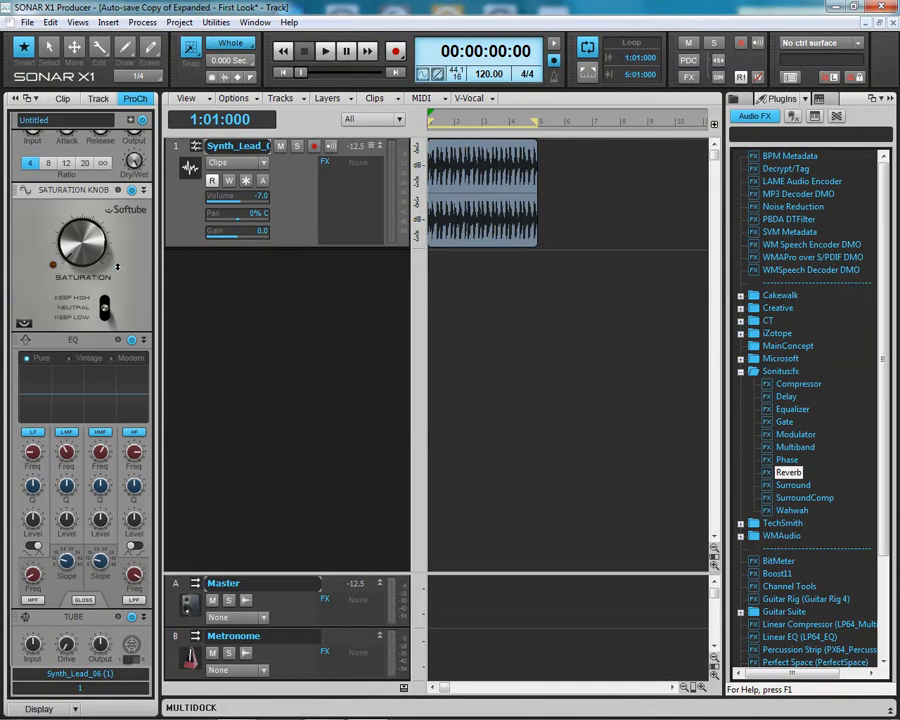
mouse_move(84, 289)
left_mouse_down()
mouse_move(83, 150)
mouse_move(81, 300)
left_mouse_up()
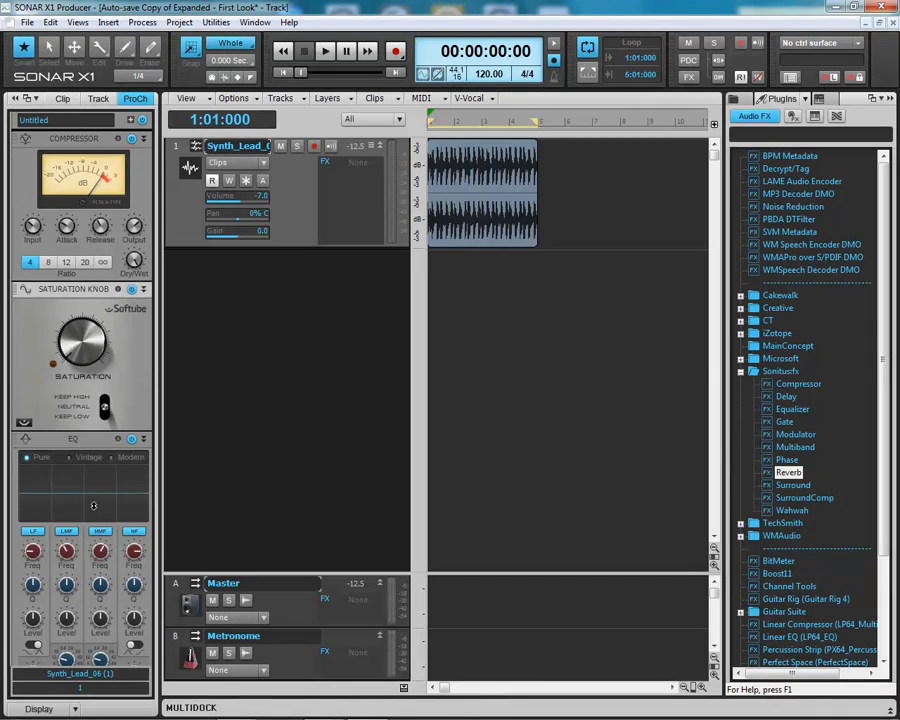
left_click_drag(94, 490, 83, 571)
left_click_drag(87, 475, 101, 456)
left_click_drag(84, 289, 93, 566)
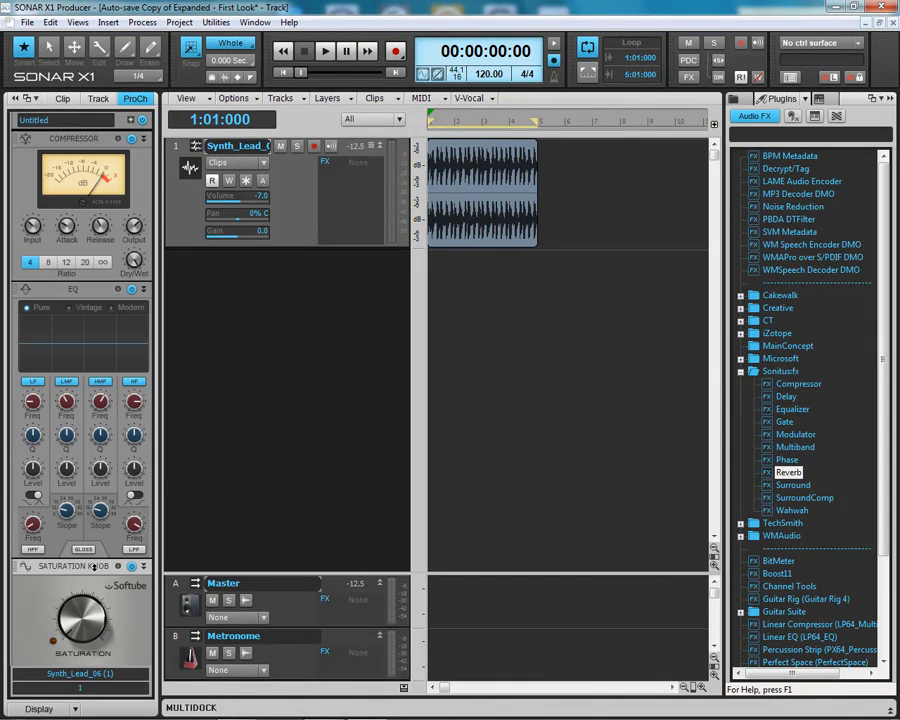
scroll(66, 384, "down", 5)
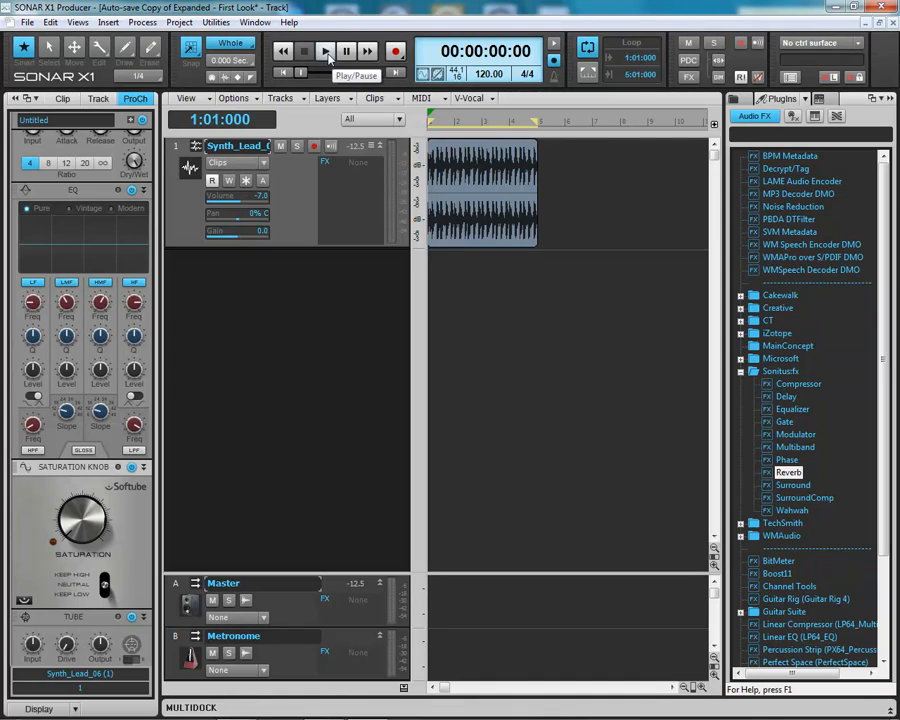
Play the synth lead track to audition the Saturation Knob, and stop playback.
left_click(327, 53)
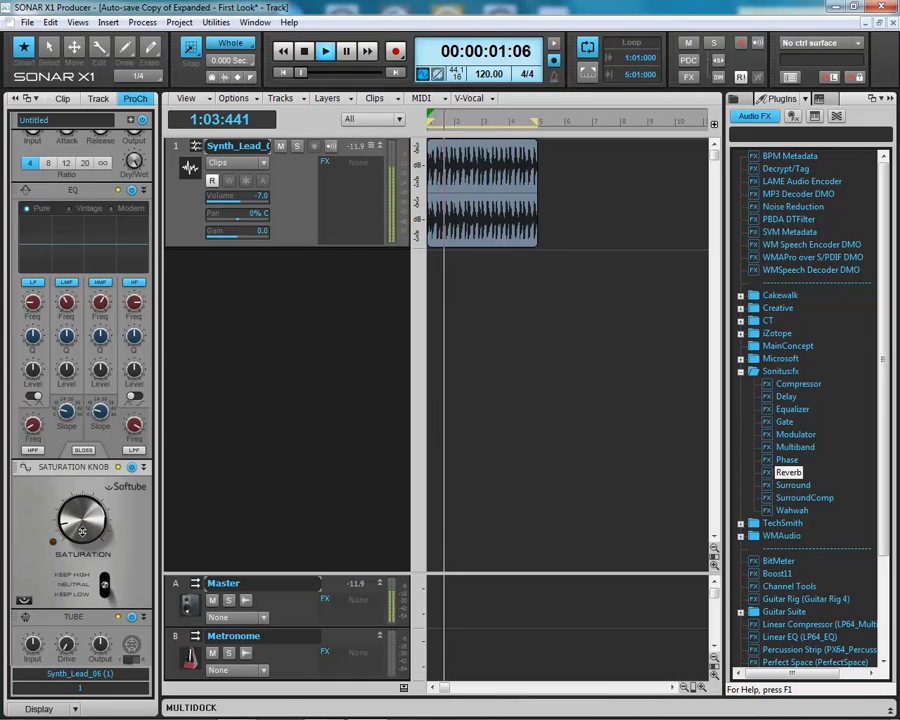
left_click_drag(788, 472, 341, 182)
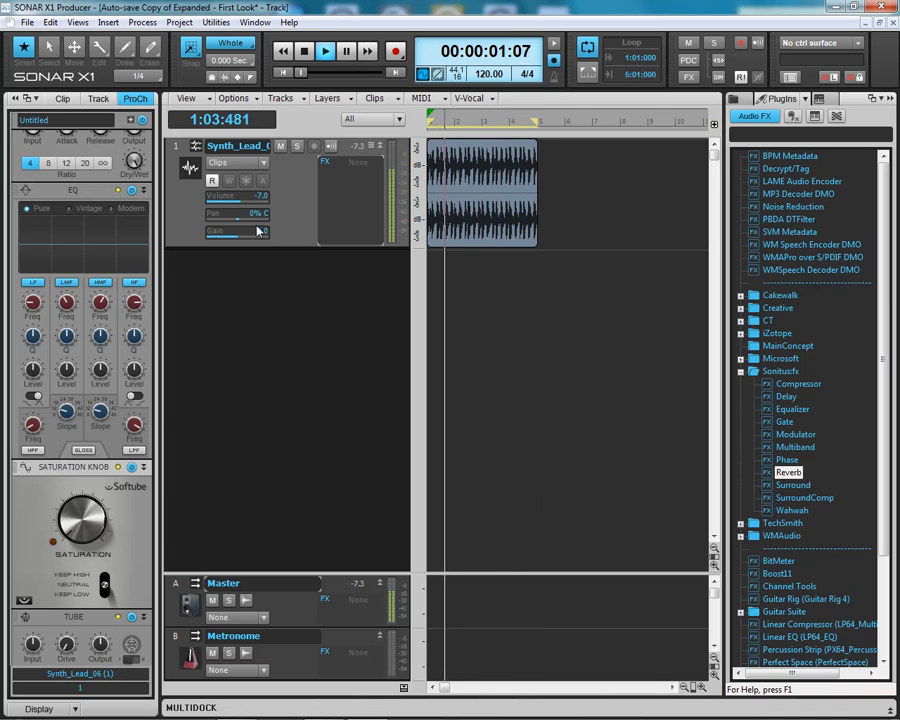
left_click(304, 52)
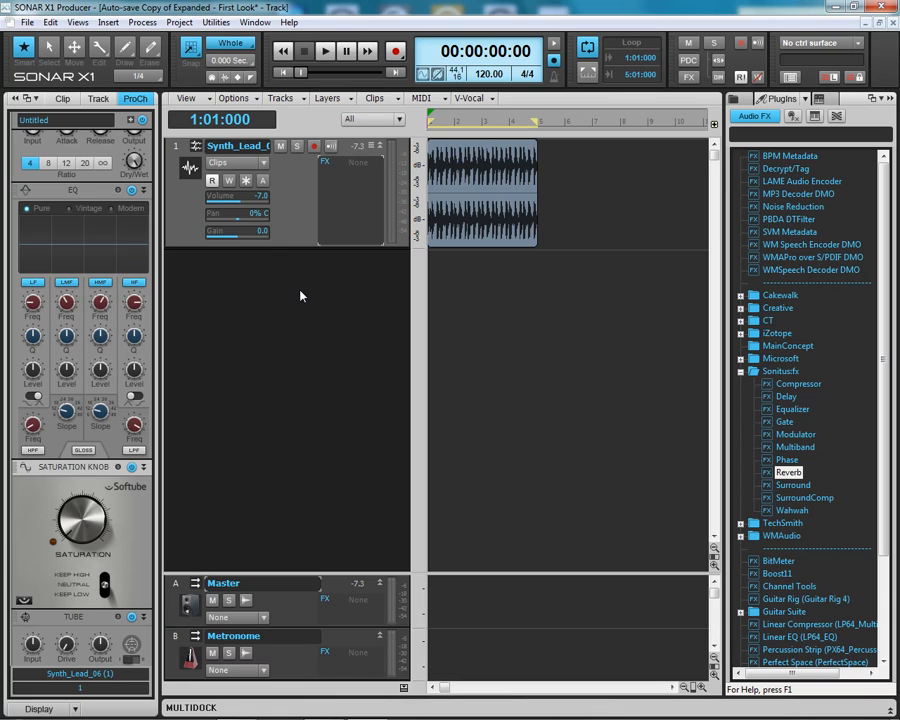
View the Saturation Knob's about information, dismiss it, and collapse the Inspector.
mouse_move(62, 712)
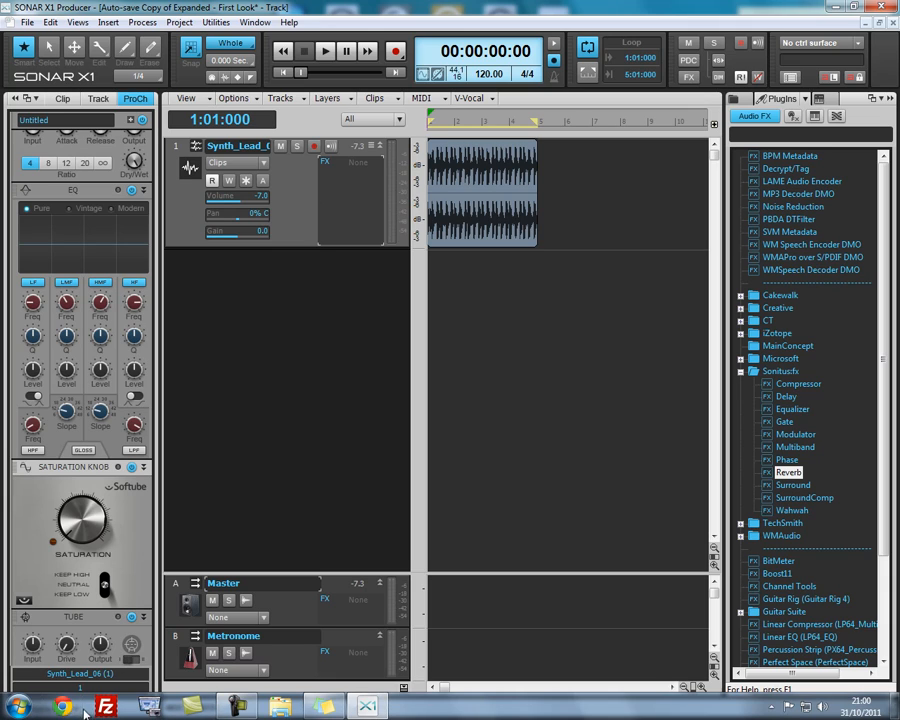
left_click(23, 598)
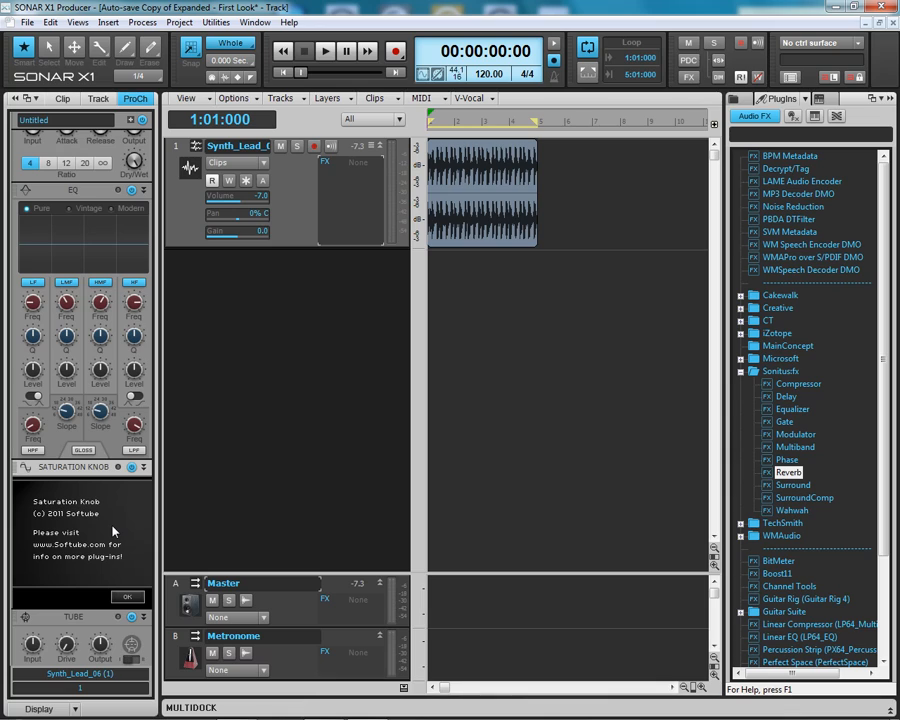
left_click(127, 597)
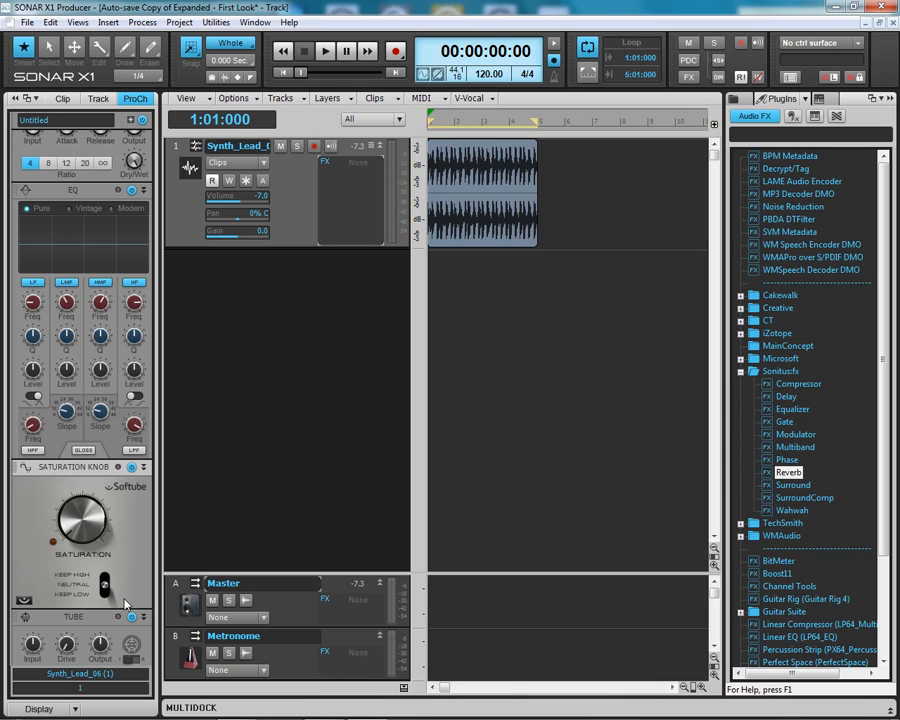
scroll(66, 302, "up", 3)
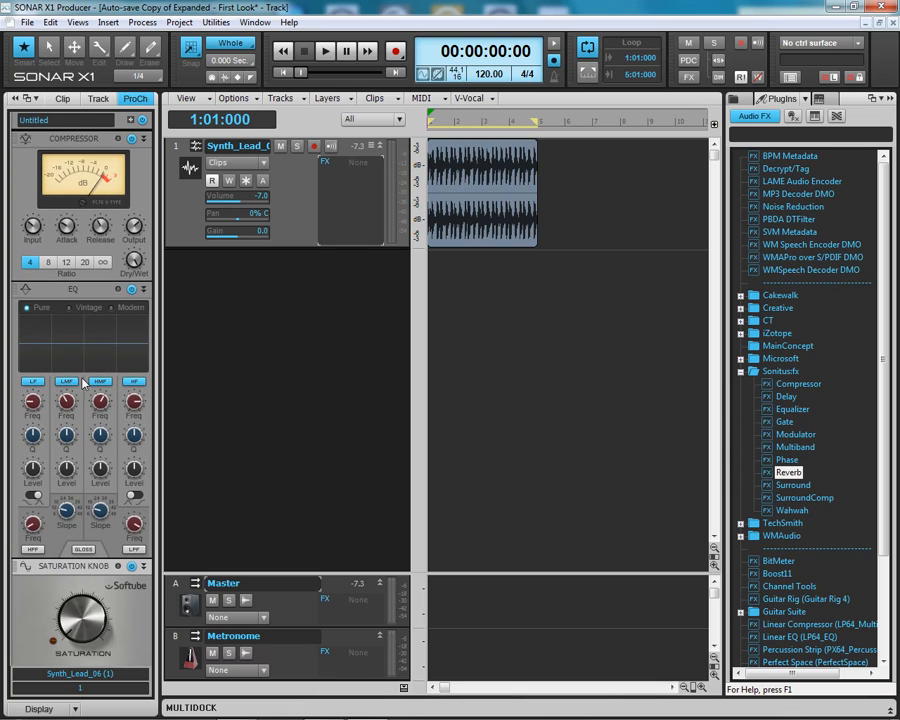
scroll(86, 381, "down", 3)
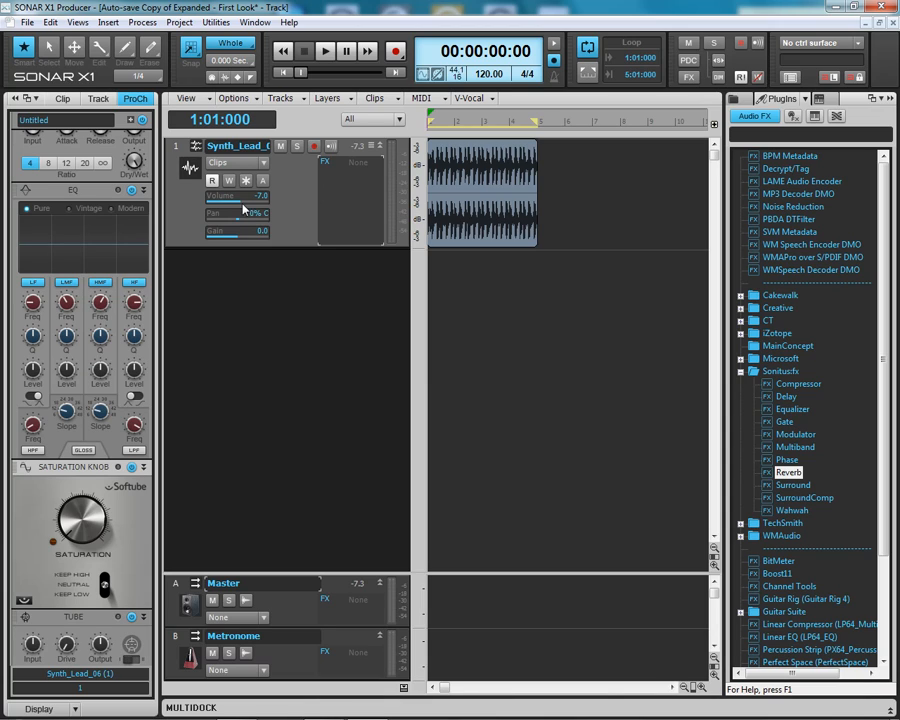
left_click(15, 99)
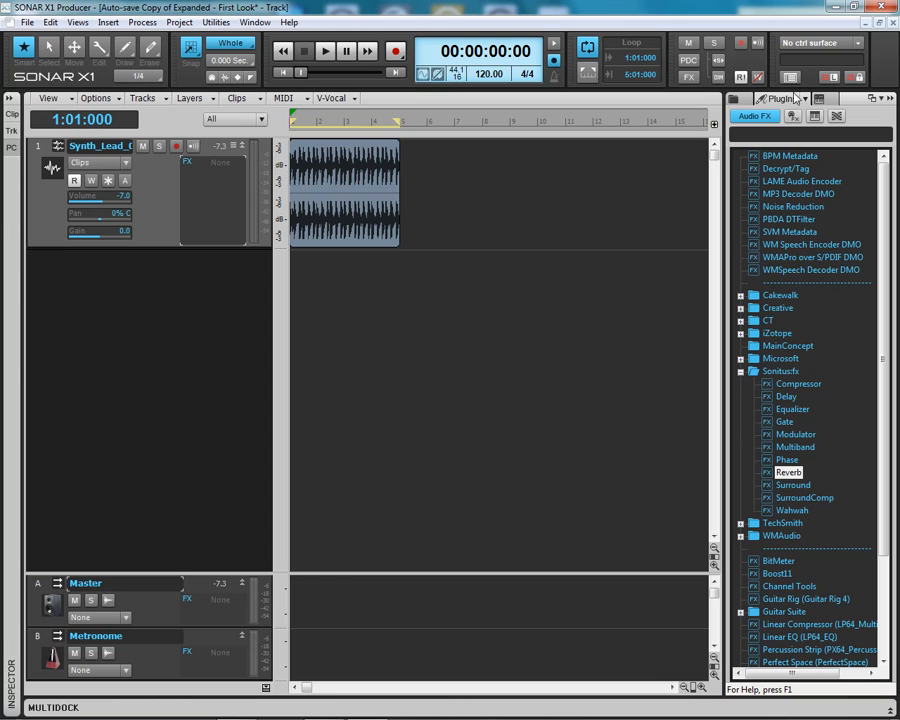
Insert the EDIROL Orchestral soft synth from the synth rack as a simple instrument track.
left_click(818, 98)
left_click(739, 116)
mouse_move(759, 137)
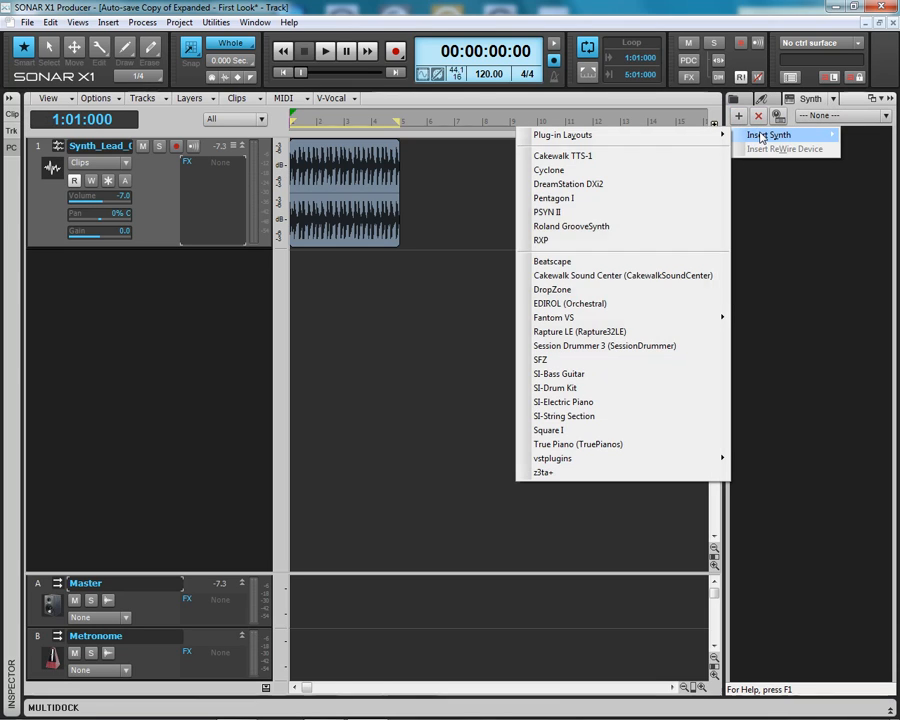
left_click(605, 305)
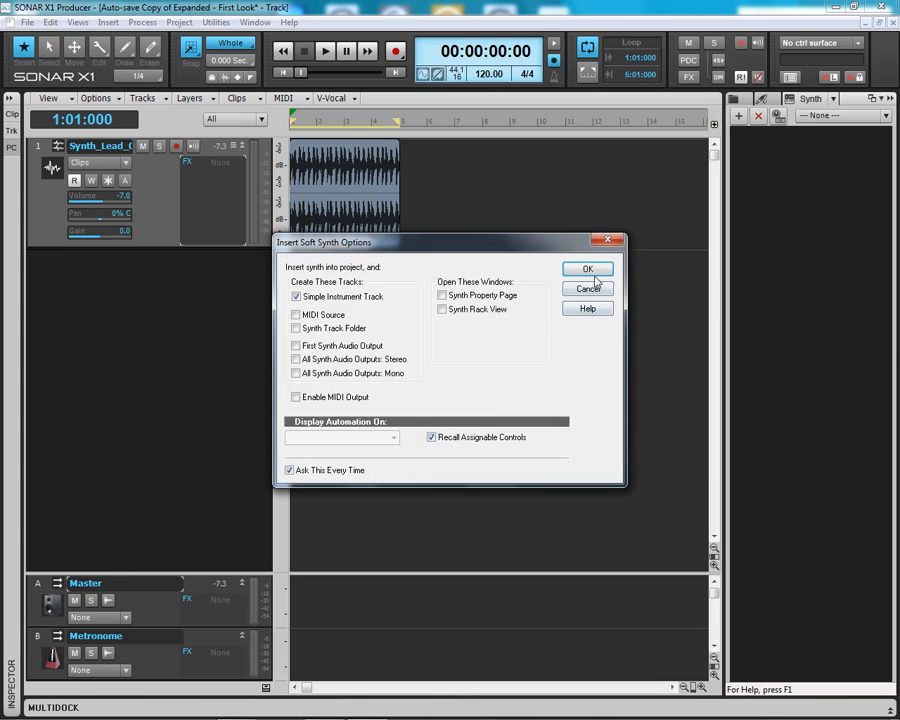
left_click(587, 270)
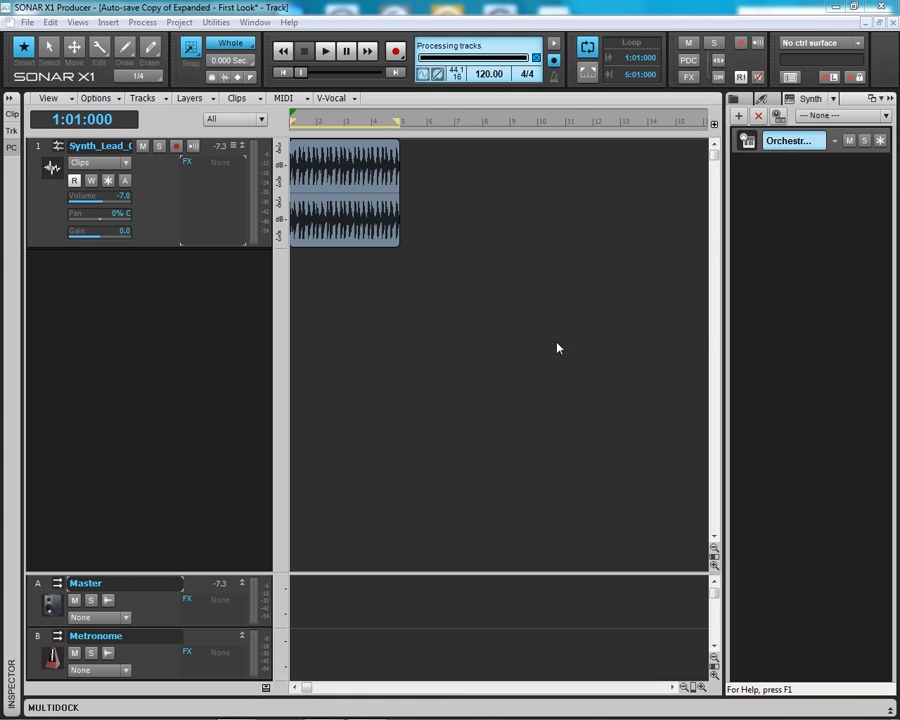
left_click(243, 257)
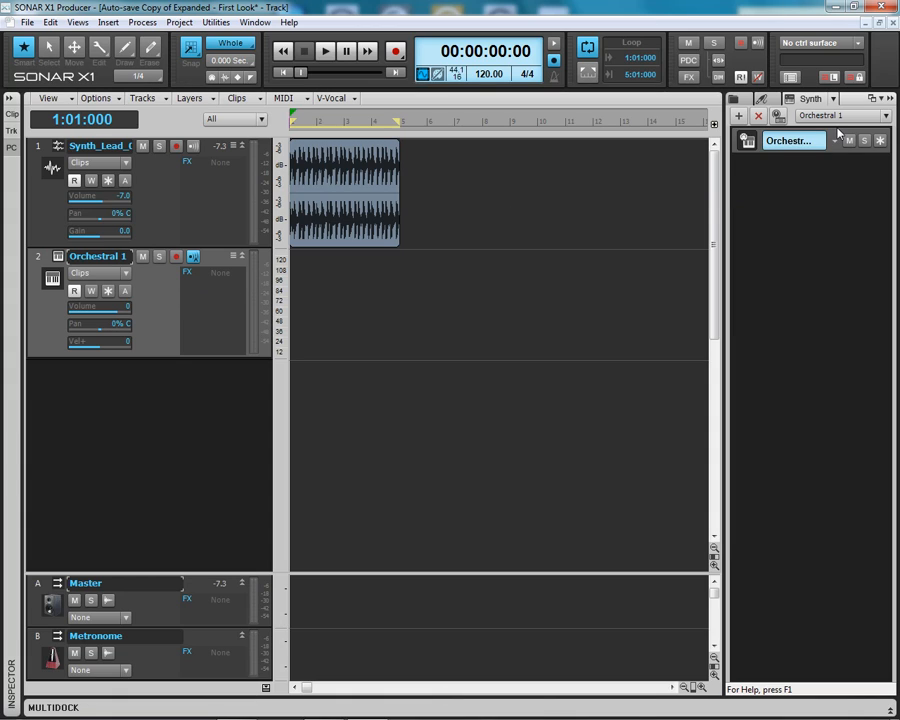
Delete the Orchestral soft synth from the synth rack together with its associated tracks.
left_click(37, 256)
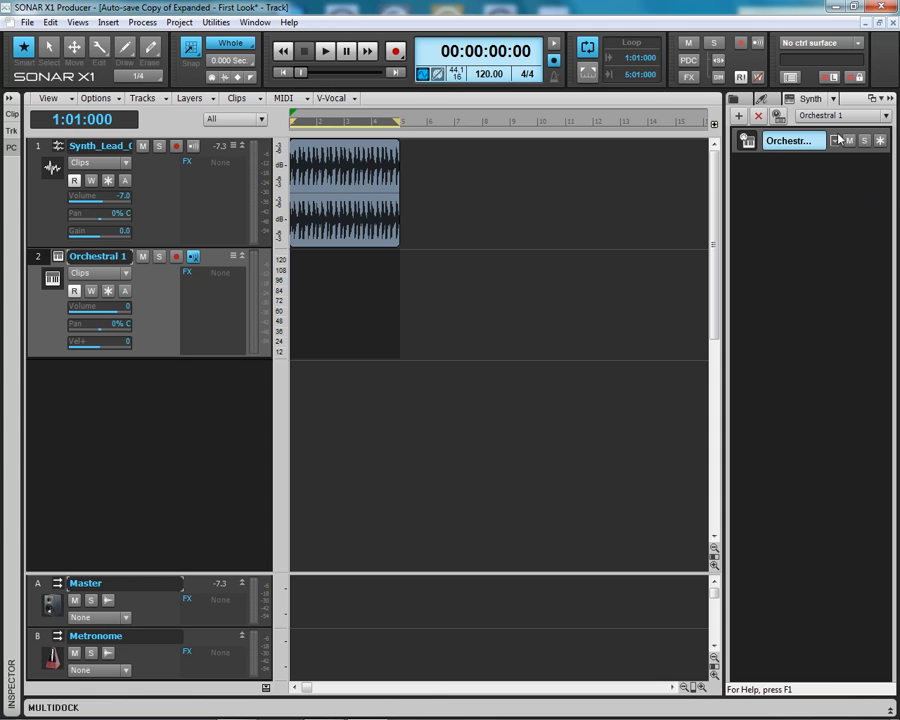
left_click(758, 115)
left_click_drag(451, 308, 551, 164)
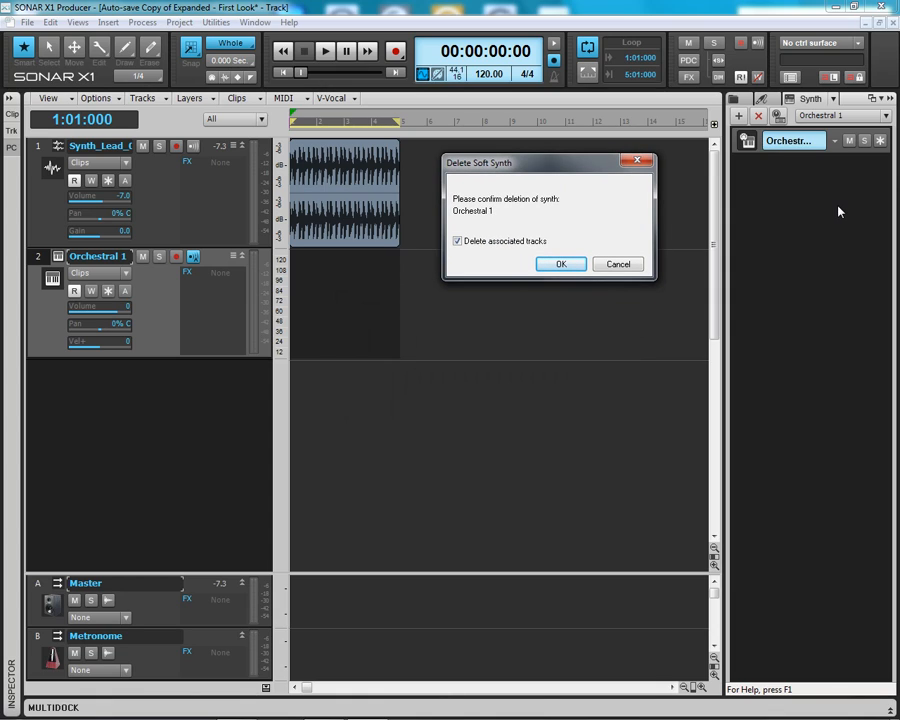
left_click(550, 264)
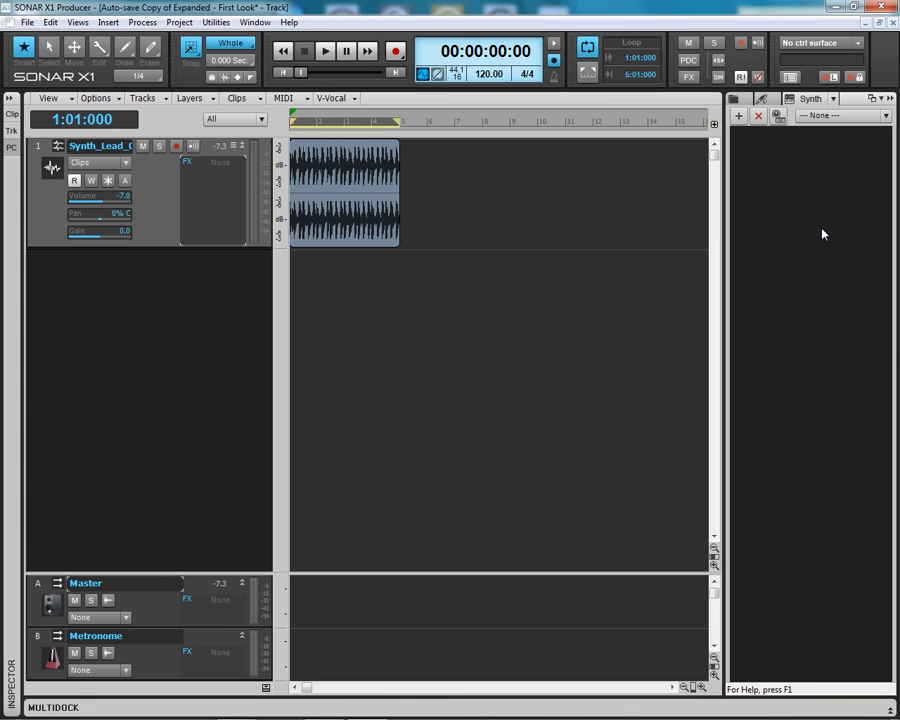
Return to the plug-in browser and look through the listed audio effects.
left_click(736, 98)
left_click(795, 102)
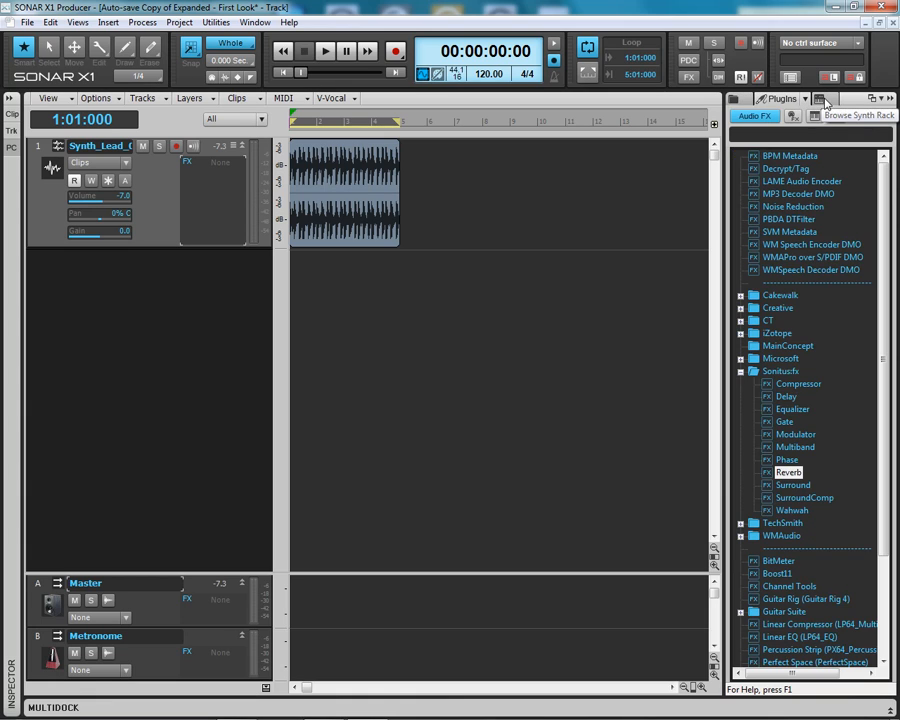
left_click(805, 219)
left_click(795, 194)
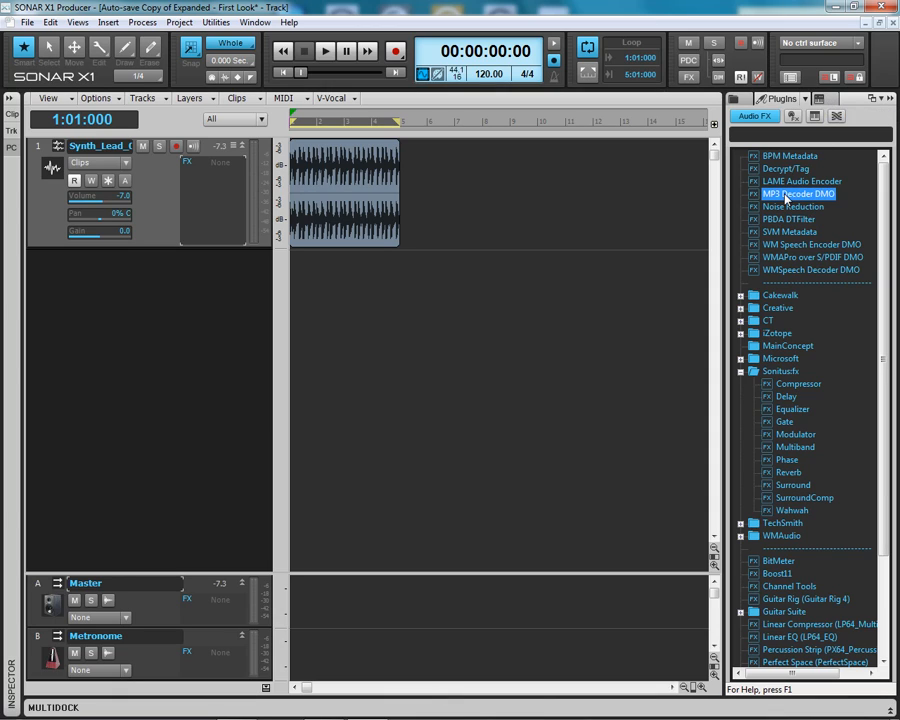
left_click(787, 258)
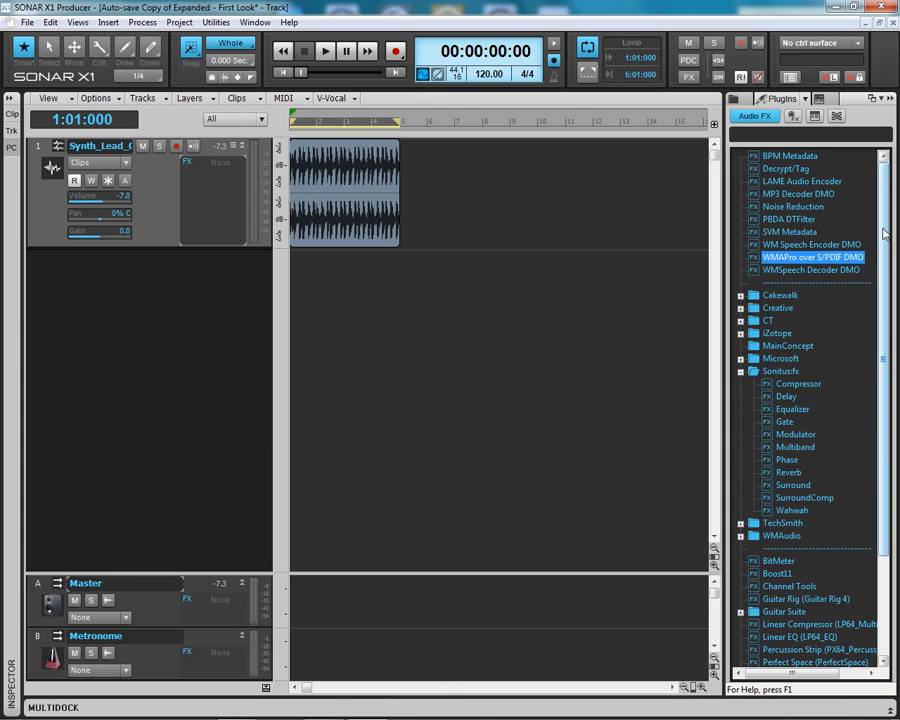
left_click(792, 599)
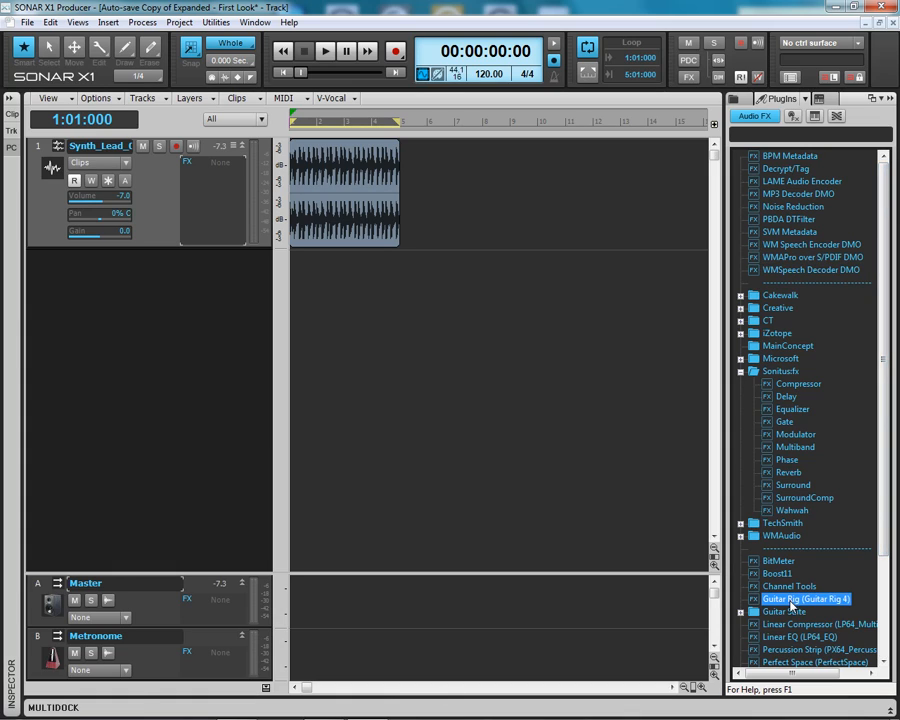
left_click(790, 409)
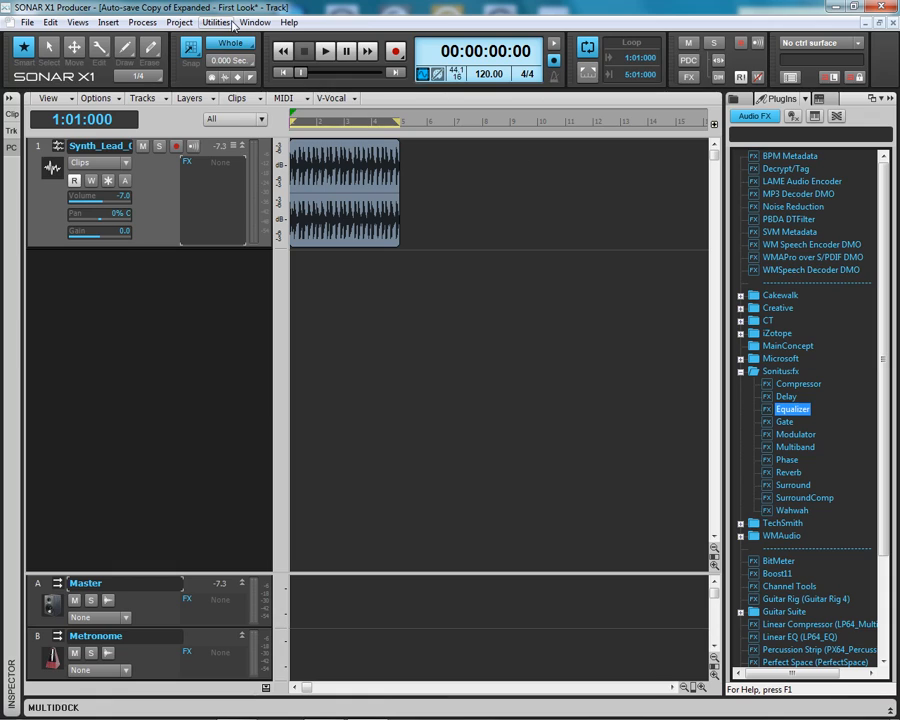
Open the Share With SoundCloud utility, examine its track and sharing options, and close it without sharing.
left_click(229, 23)
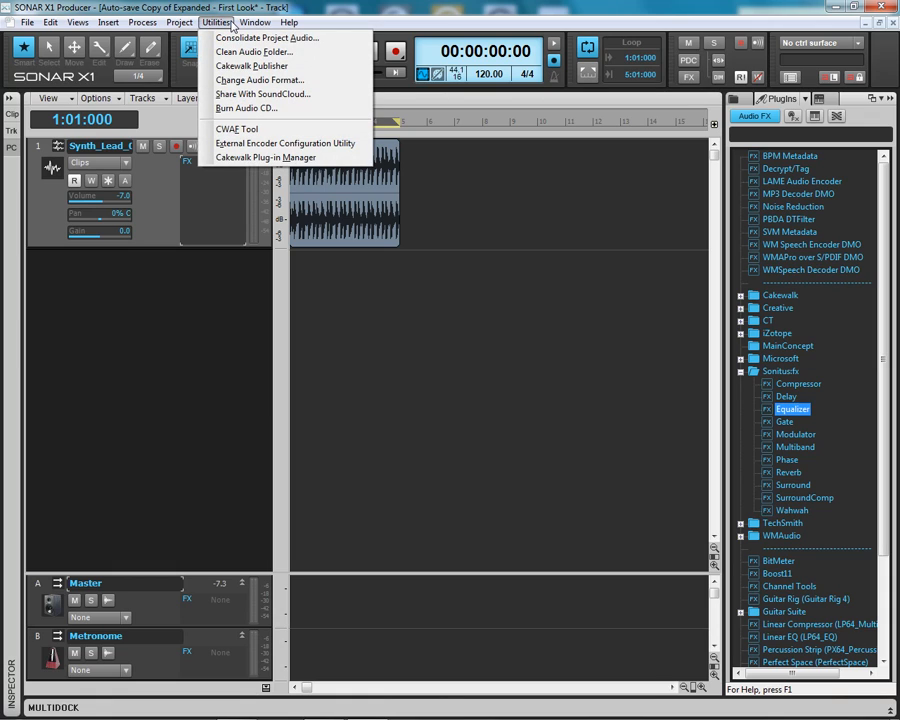
left_click(294, 95)
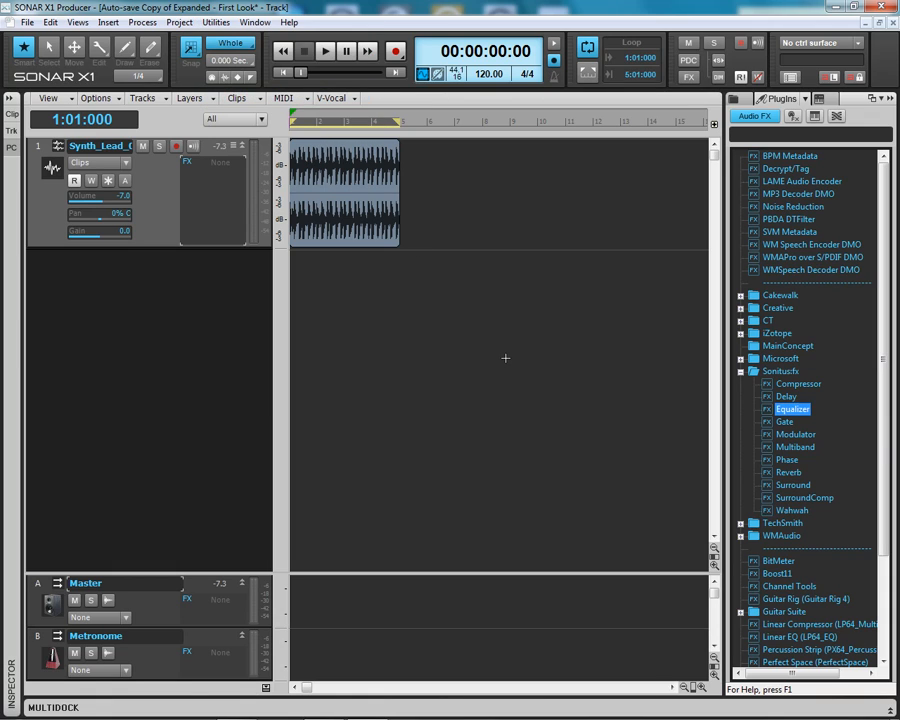
left_click_drag(477, 163, 459, 141)
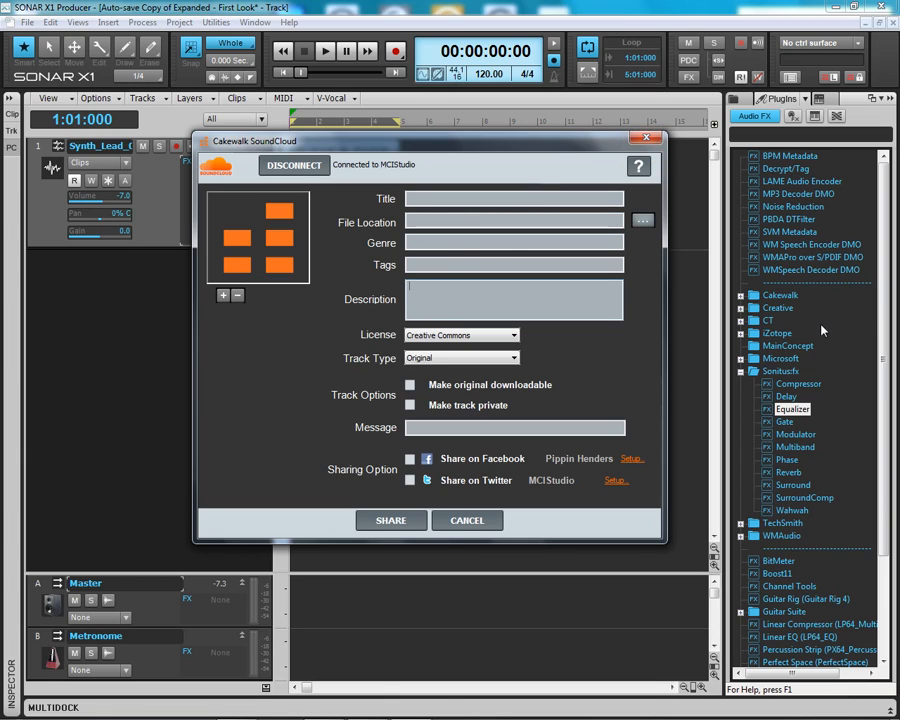
left_click(646, 139)
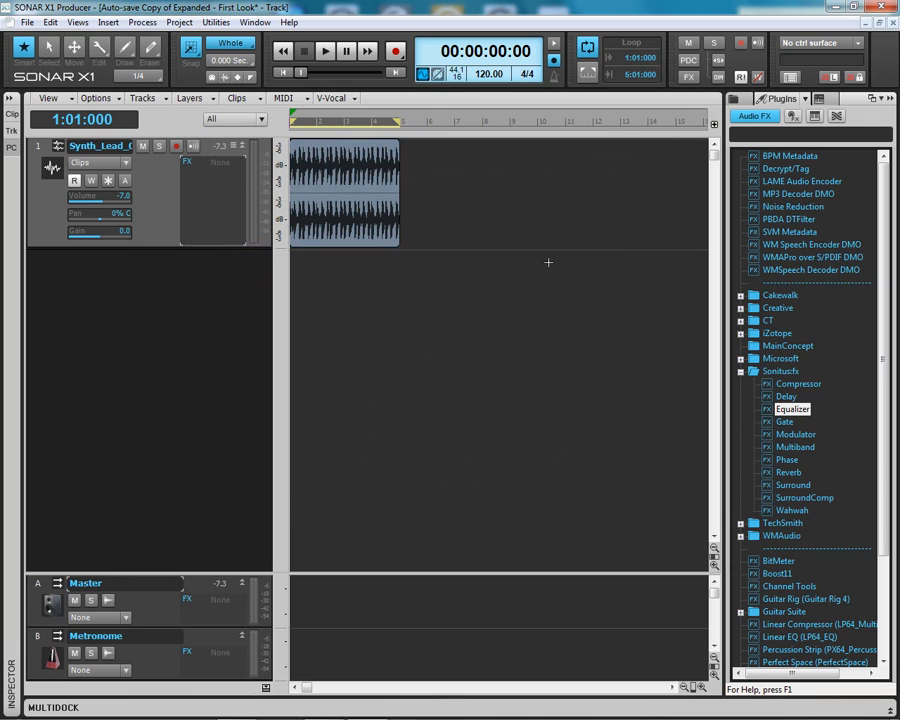